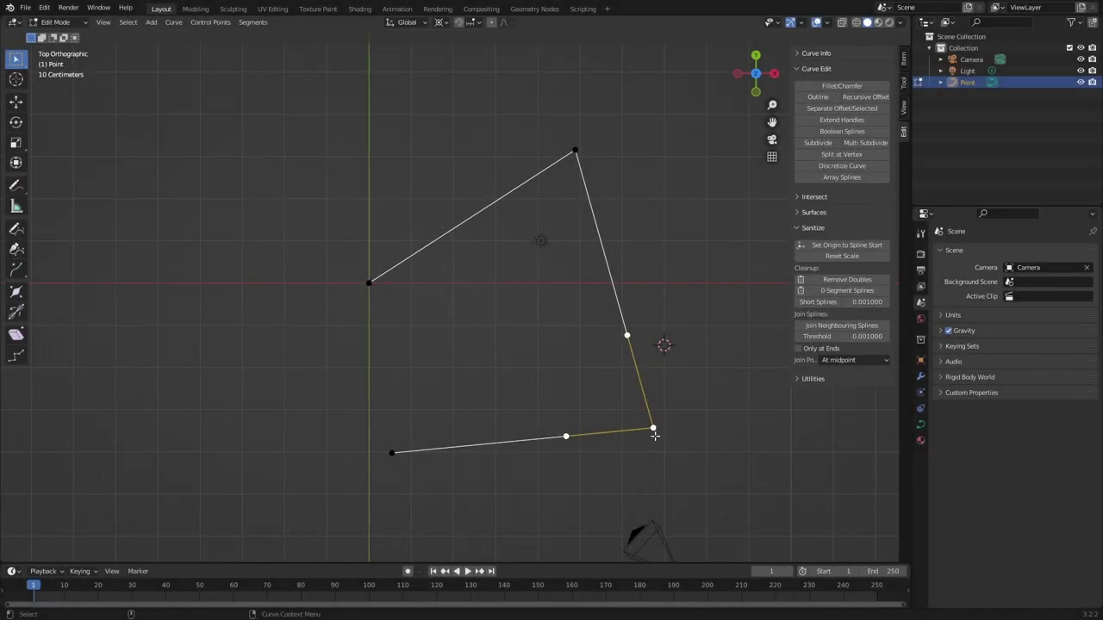
Fillet the lower-right corner, trying chamfer and other radii, and finish on a round 2.2 m arc.
{"action": "left_click", "coordinate": [825, 90]}
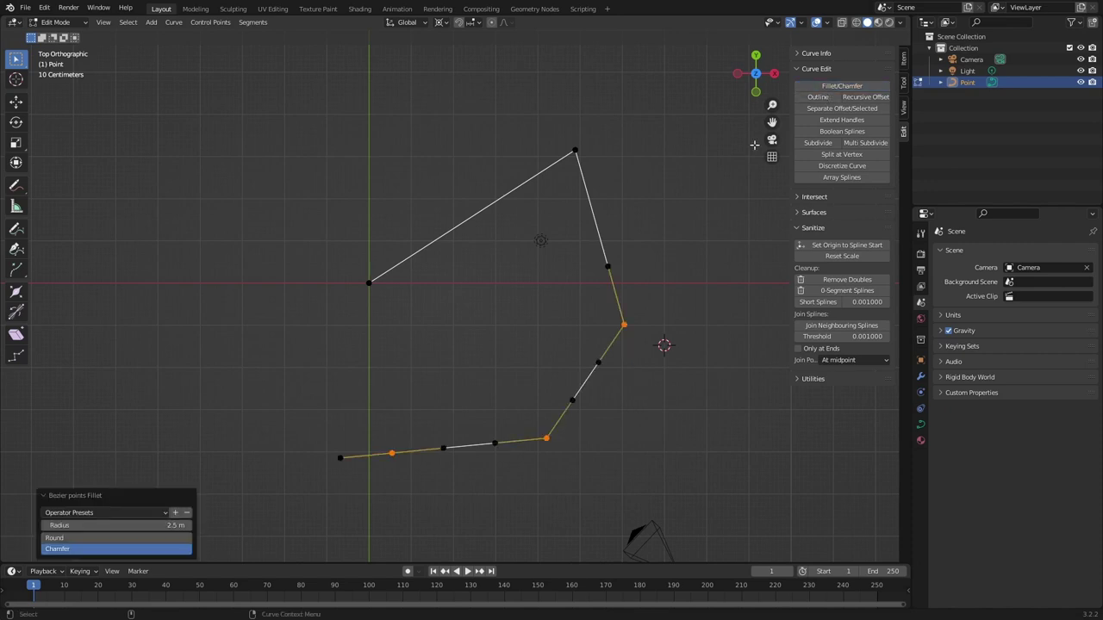
{"action": "left_click", "coordinate": [124, 537]}
{"action": "mouse_move", "coordinate": [173, 524]}
{"action": "left_mouse_down"}
{"action": "mouse_move", "coordinate": [190, 525]}
{"action": "mouse_move", "coordinate": [155, 525]}
{"action": "left_mouse_up"}
{"action": "left_click", "coordinate": [131, 549]}
{"action": "left_click", "coordinate": [121, 535]}
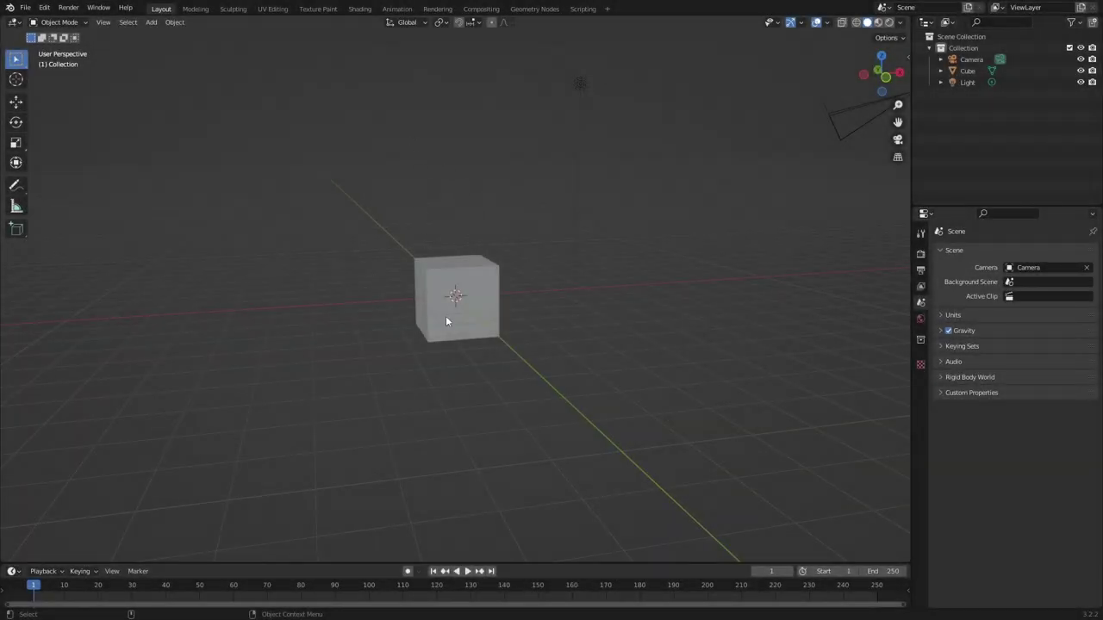
Delete the default cube and add a Point simple curve object in its place.
{"action": "left_click", "coordinate": [445, 323]}
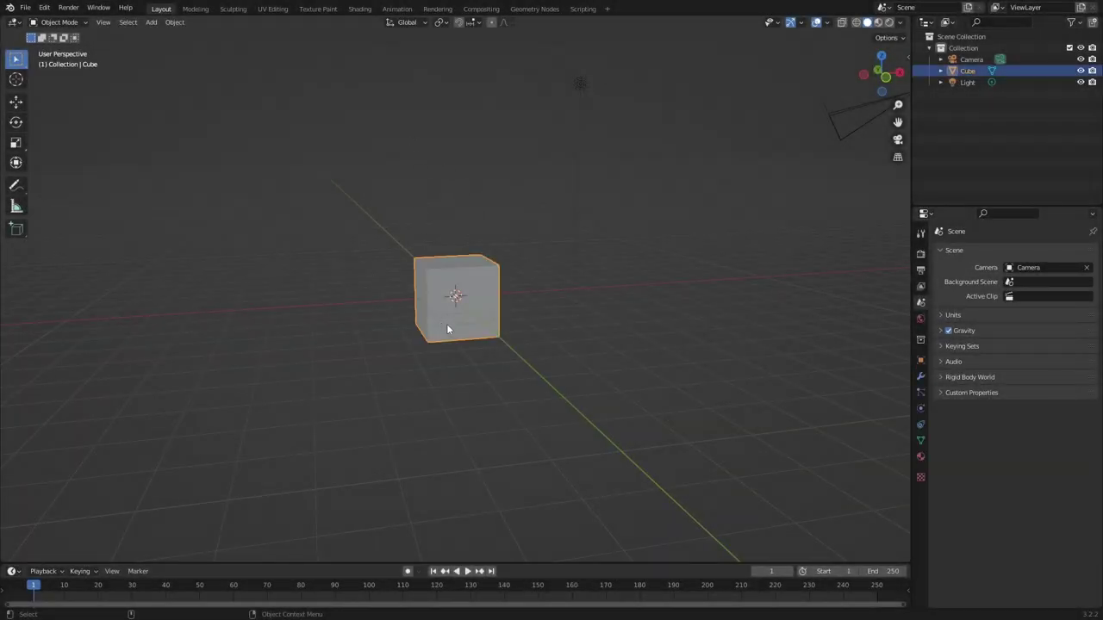
{"action": "key", "text": "Delete"}
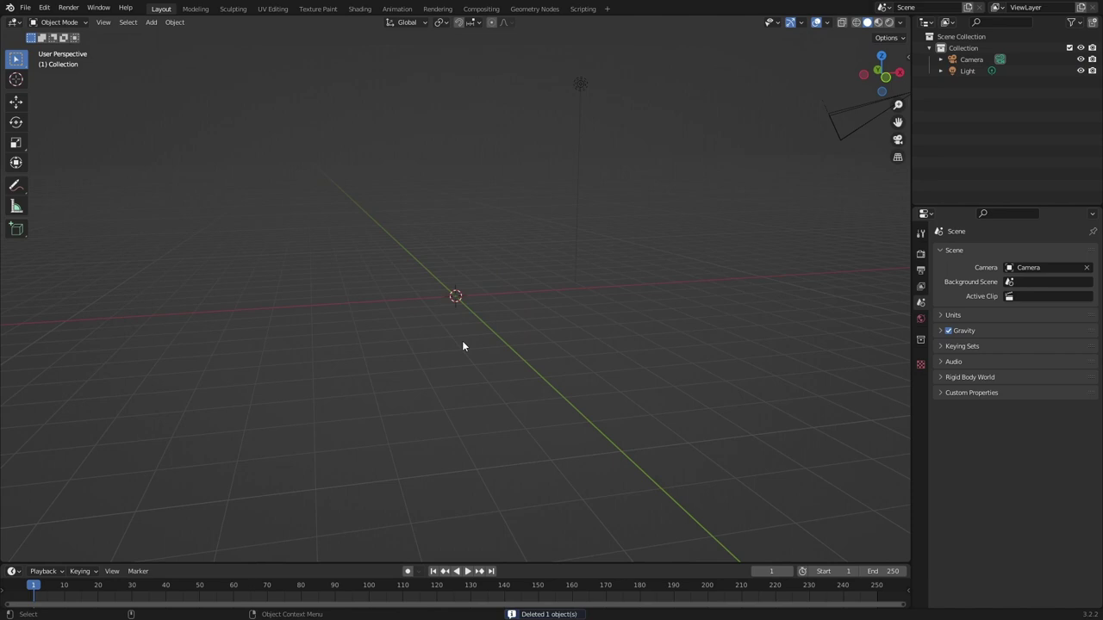
{"action": "key", "text": "shift+a"}
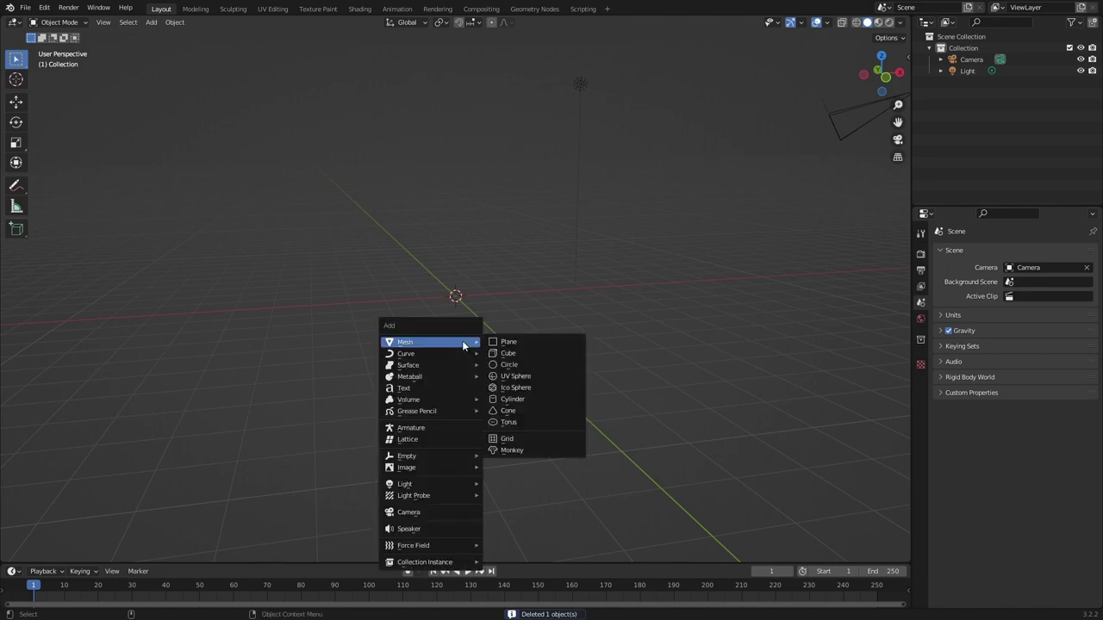
{"action": "key", "text": "c"}
{"action": "key", "text": "Down"}
{"action": "key", "text": "Down"}
{"action": "key", "text": "Down"}
{"action": "key", "text": "Down"}
{"action": "key", "text": "Down"}
{"action": "key", "text": "Down"}
{"action": "key", "text": "Down"}
{"action": "key", "text": "Down"}
{"action": "key", "text": "Down"}
{"action": "key", "text": "Down"}
{"action": "key", "text": "Down"}
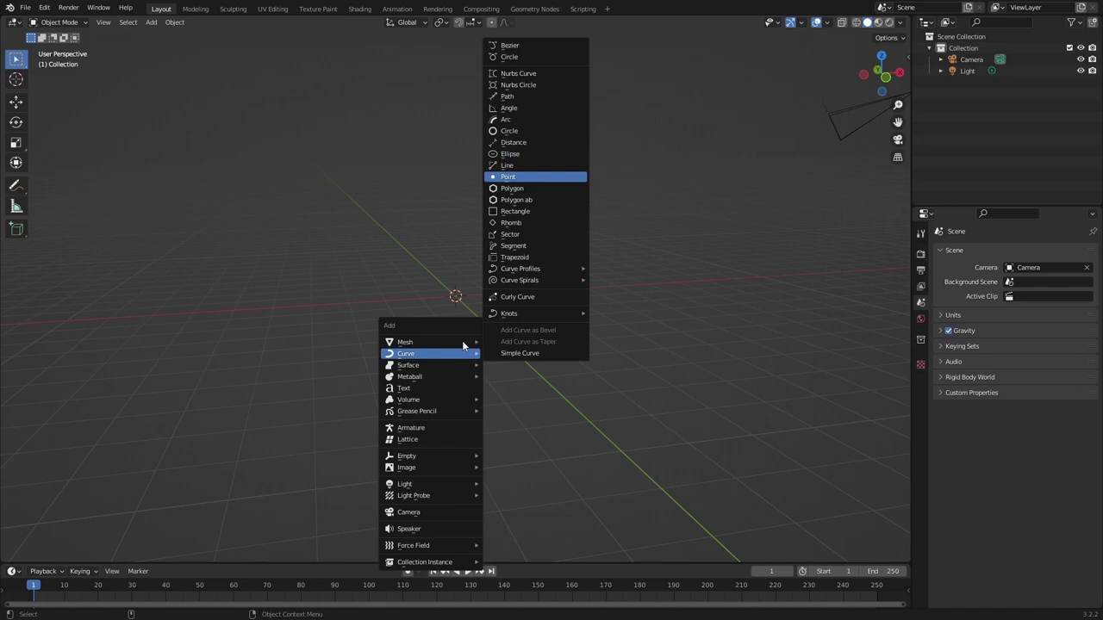
{"action": "key", "text": "Return"}
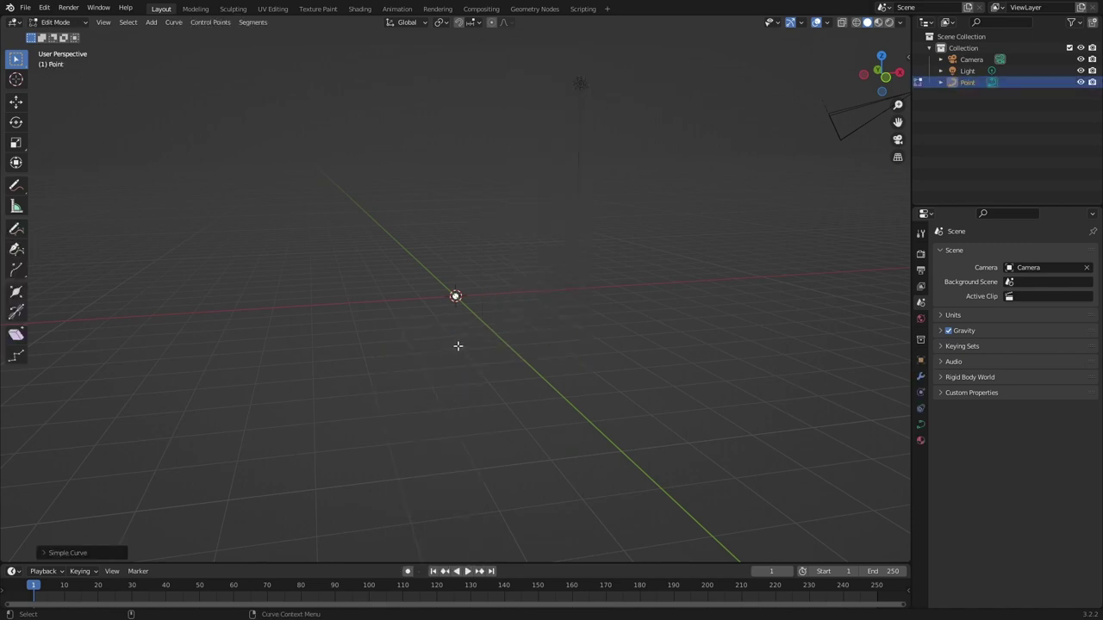
Switch to Top view and give the curve point Vector handles for sharp corners.
{"action": "key", "text": "KP_7"}
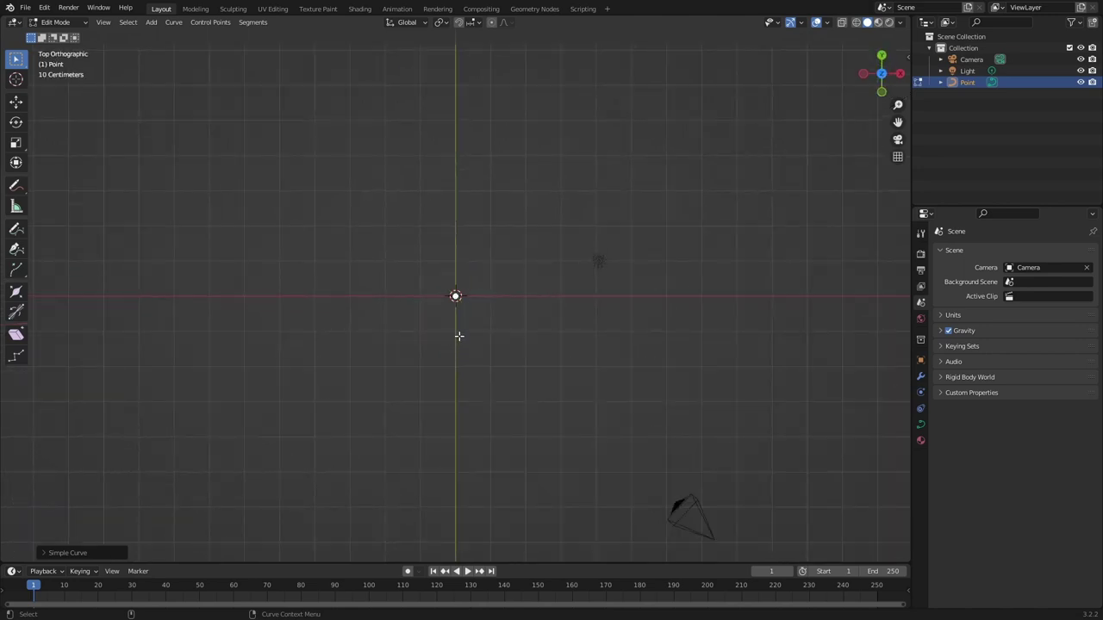
{"action": "key", "text": "v"}
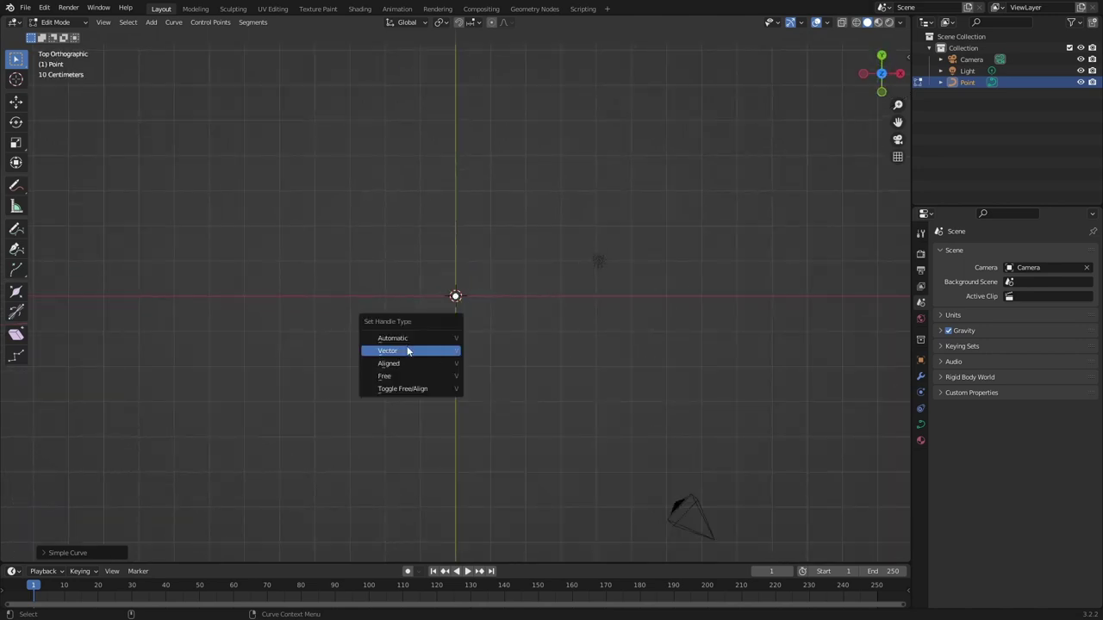
{"action": "left_click", "coordinate": [410, 351]}
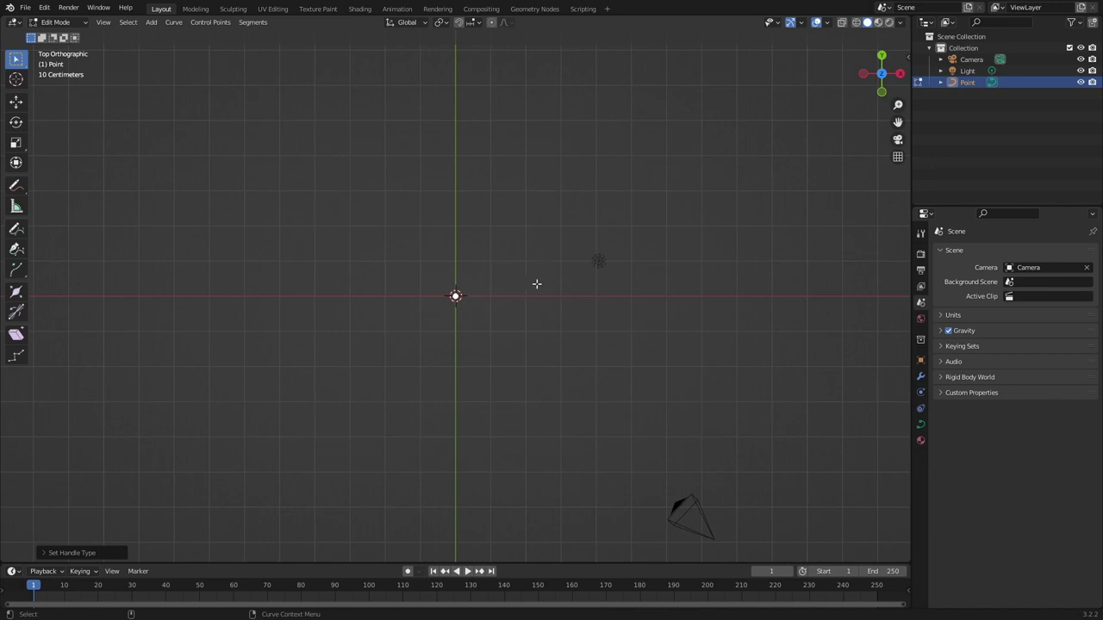
Extrude four new points: top, right corner, bottom corner, and left end.
{"action": "key", "text": "e"}
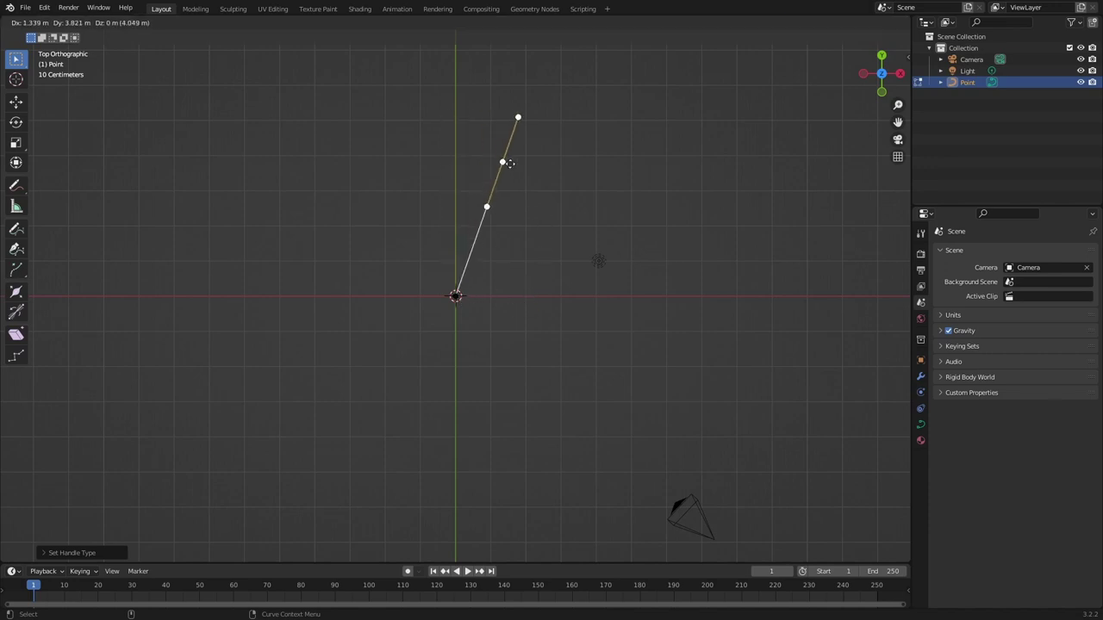
{"action": "left_click", "coordinate": [514, 162]}
{"action": "key", "text": "e"}
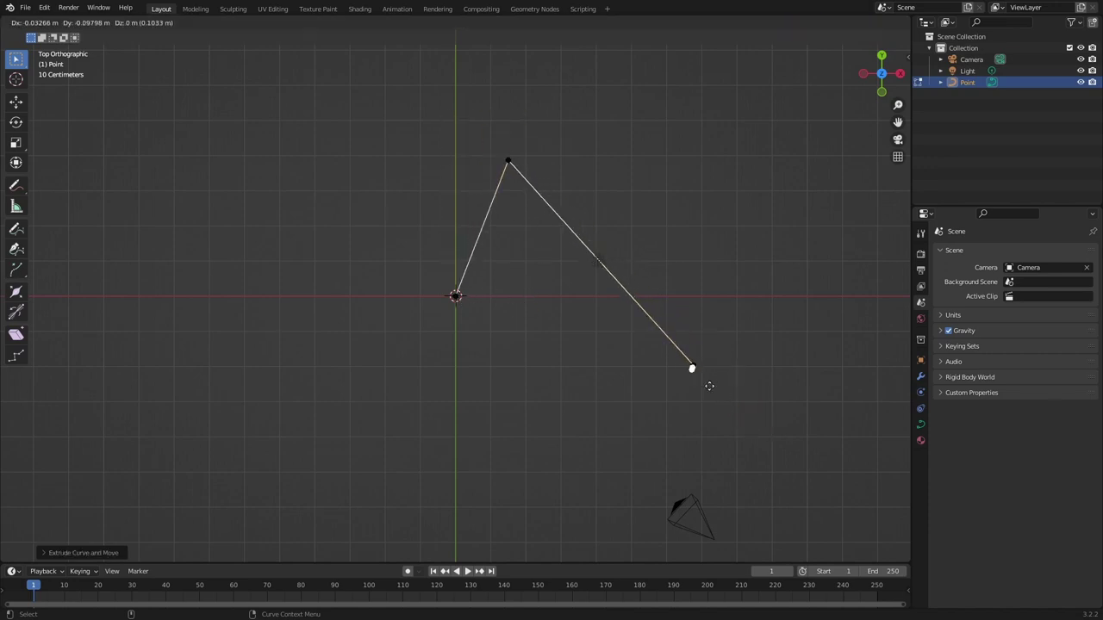
{"action": "left_click", "coordinate": [707, 379]}
{"action": "key", "text": "e"}
{"action": "left_click", "coordinate": [548, 501]}
{"action": "key", "text": "e"}
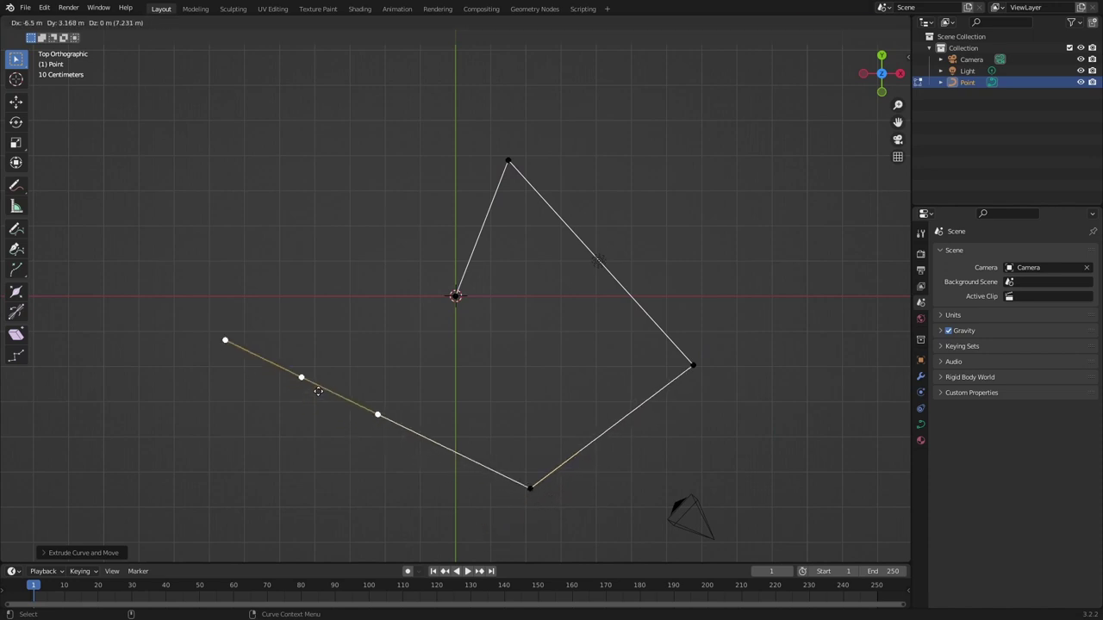
{"action": "left_click", "coordinate": [355, 390]}
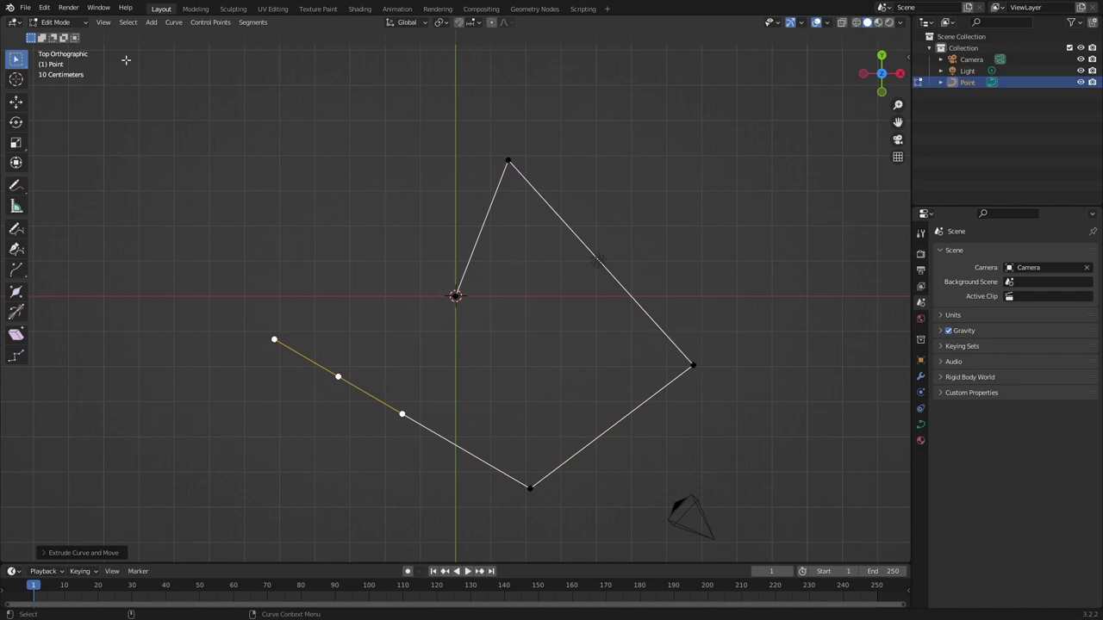
{"action": "left_click", "coordinate": [44, 9]}
{"action": "left_click", "coordinate": [91, 172]}
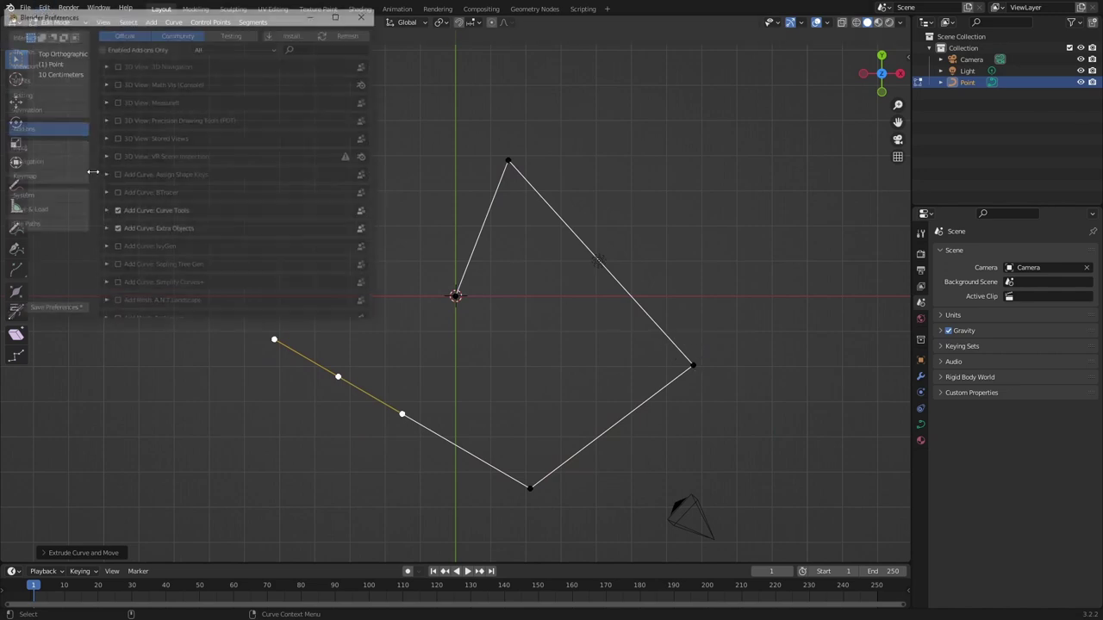
{"action": "left_click", "coordinate": [321, 48]}
{"action": "type", "text": "curve"}
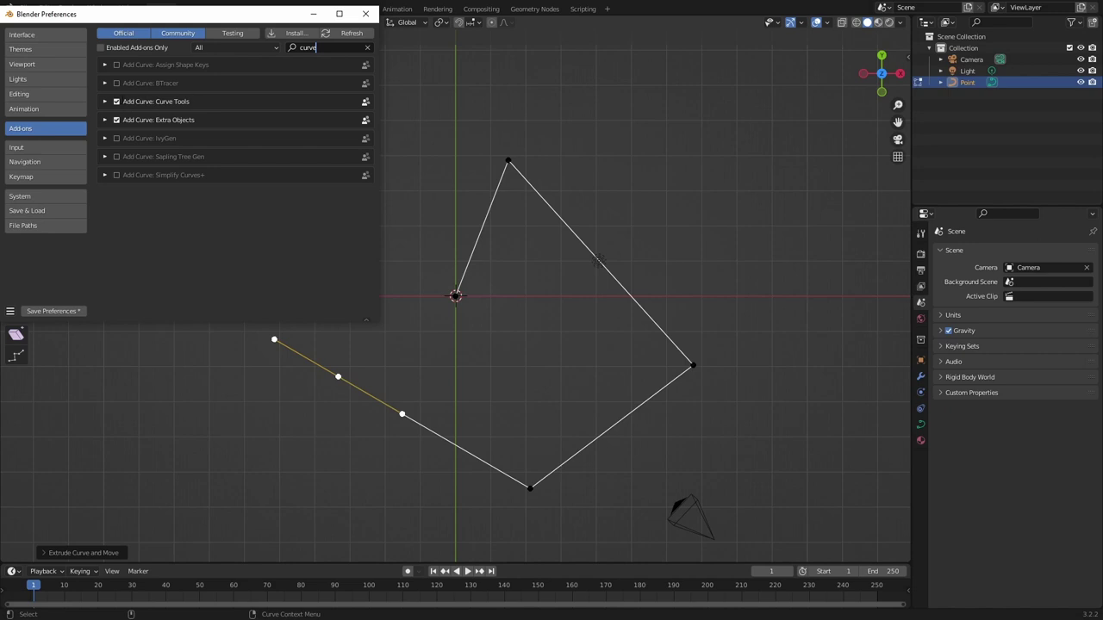
{"action": "left_click", "coordinate": [365, 14]}
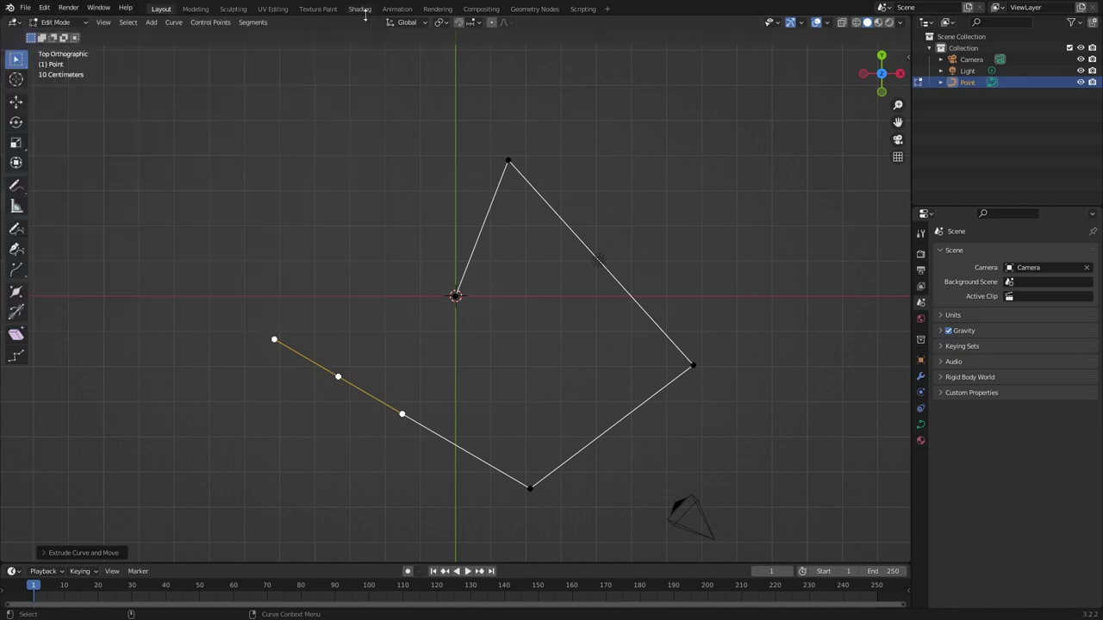
Select the curve's right corner point and show the sidebar's curve editing tools.
{"action": "left_click", "coordinate": [692, 366]}
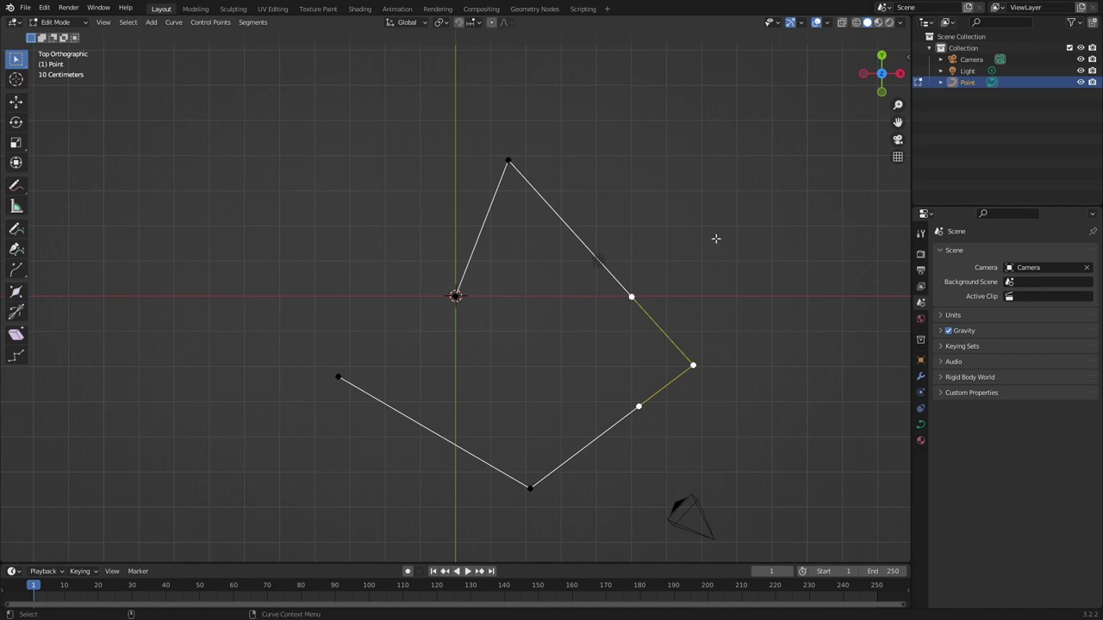
{"action": "key", "text": "n"}
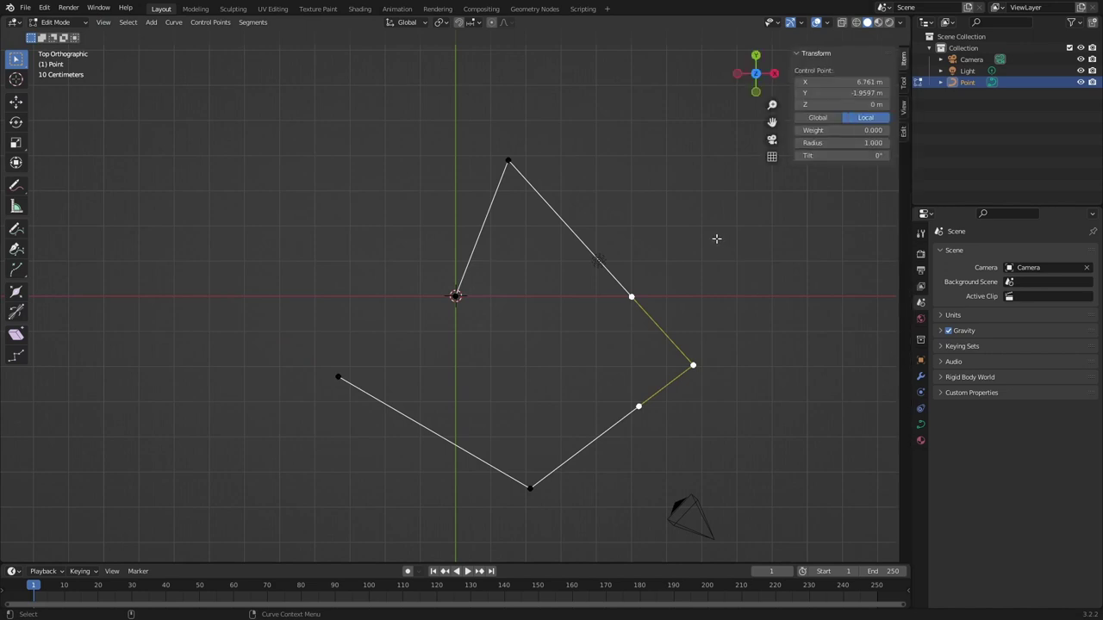
{"action": "left_click", "coordinate": [904, 133]}
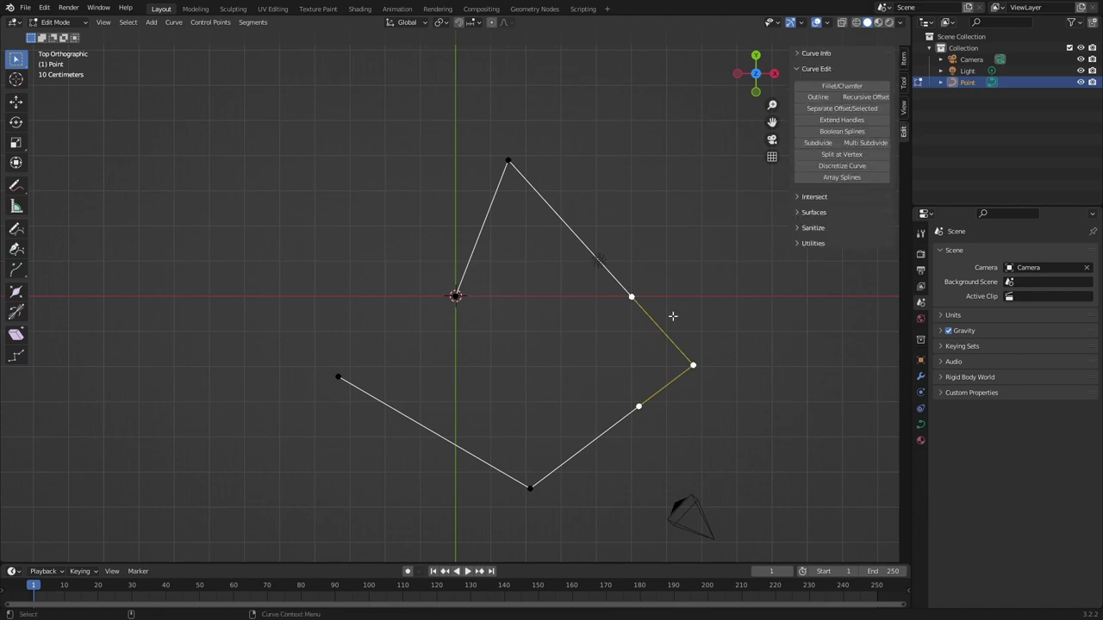
Fillet the right corner with a 2.5 m radius, trying Chamfer before settling on Round.
{"action": "left_click", "coordinate": [828, 87]}
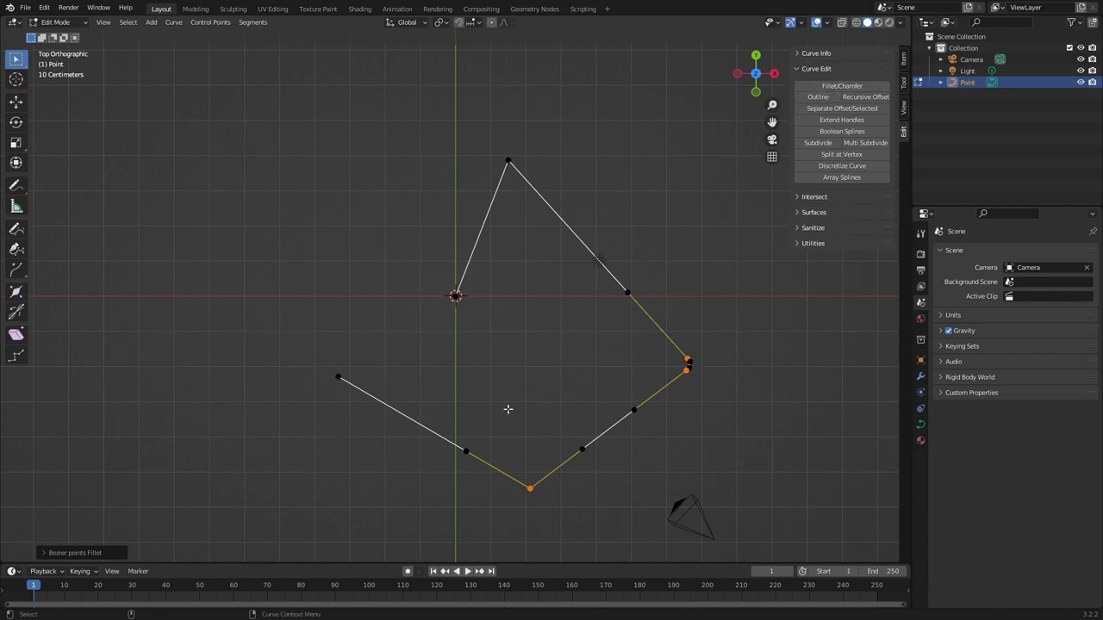
{"action": "left_click", "coordinate": [46, 552]}
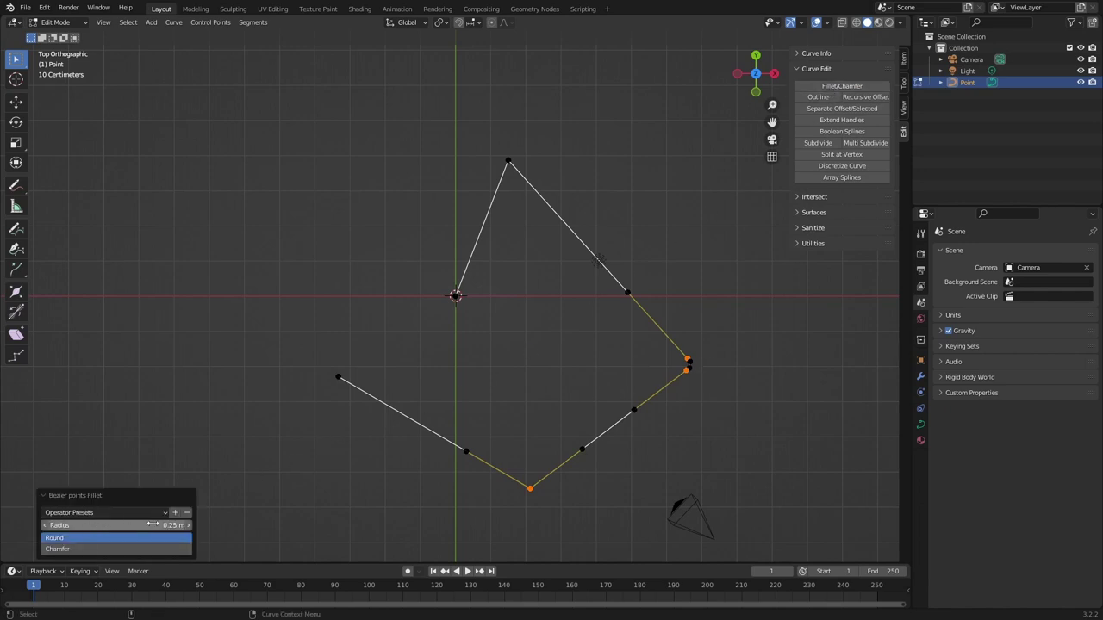
{"action": "left_click_drag", "start_coordinate": [154, 524], "coordinate": [264, 495]}
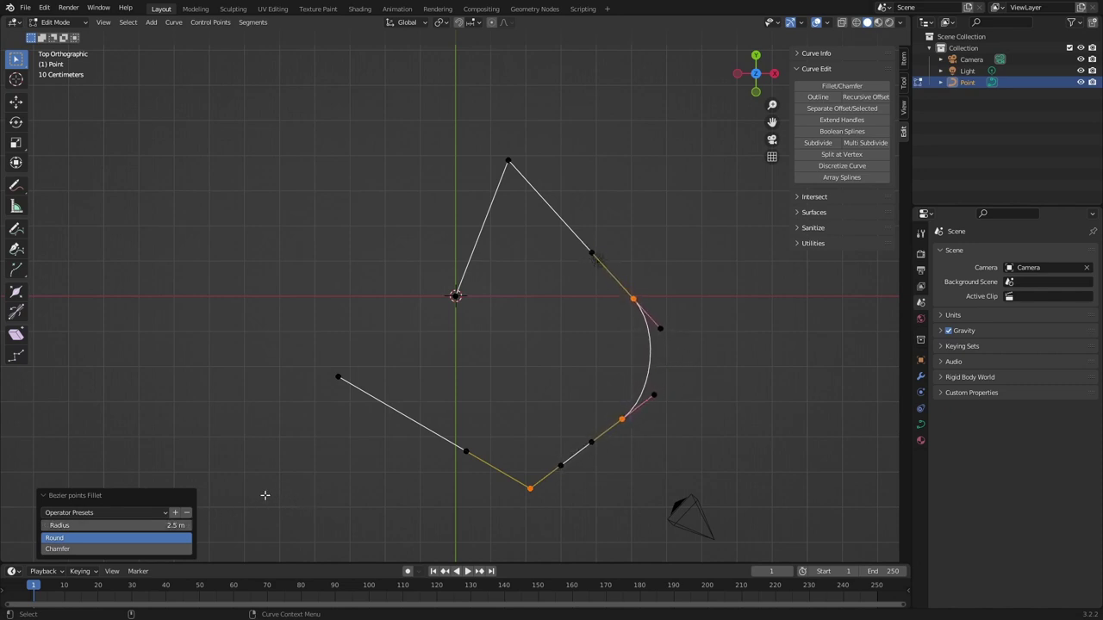
{"action": "left_click", "coordinate": [99, 549]}
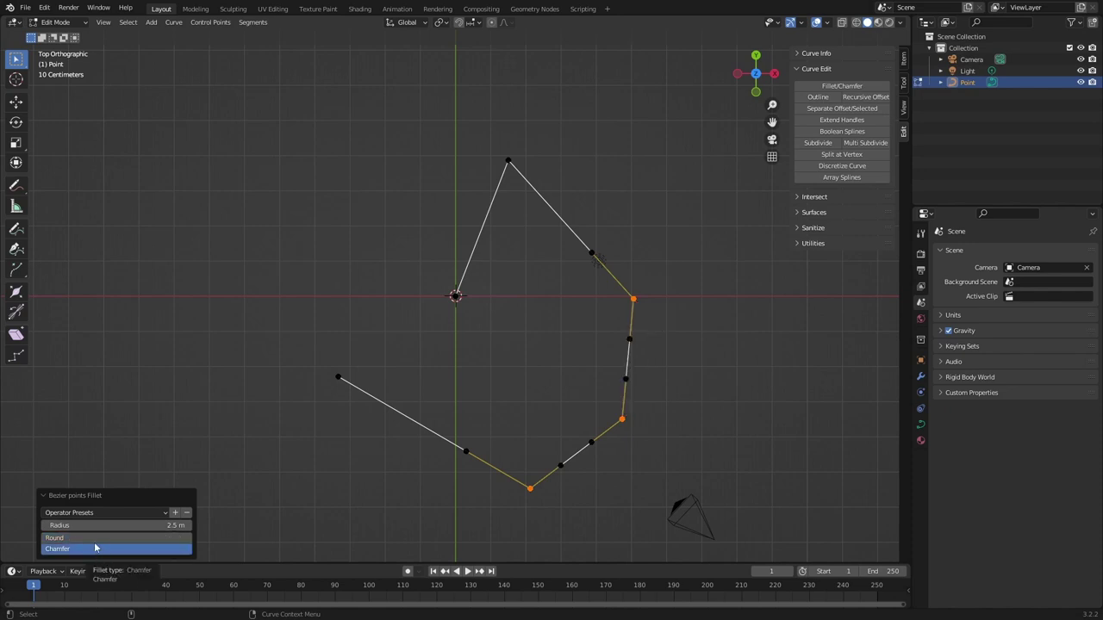
{"action": "left_click", "coordinate": [95, 539]}
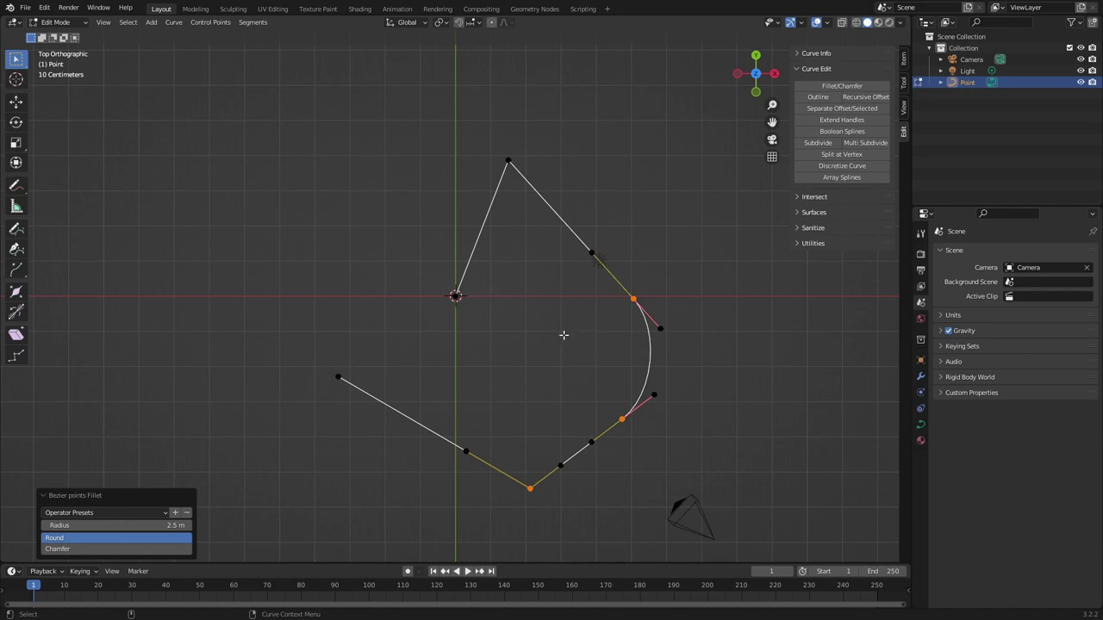
Move the curve's left endpoint further down-left.
{"action": "left_click", "coordinate": [448, 390]}
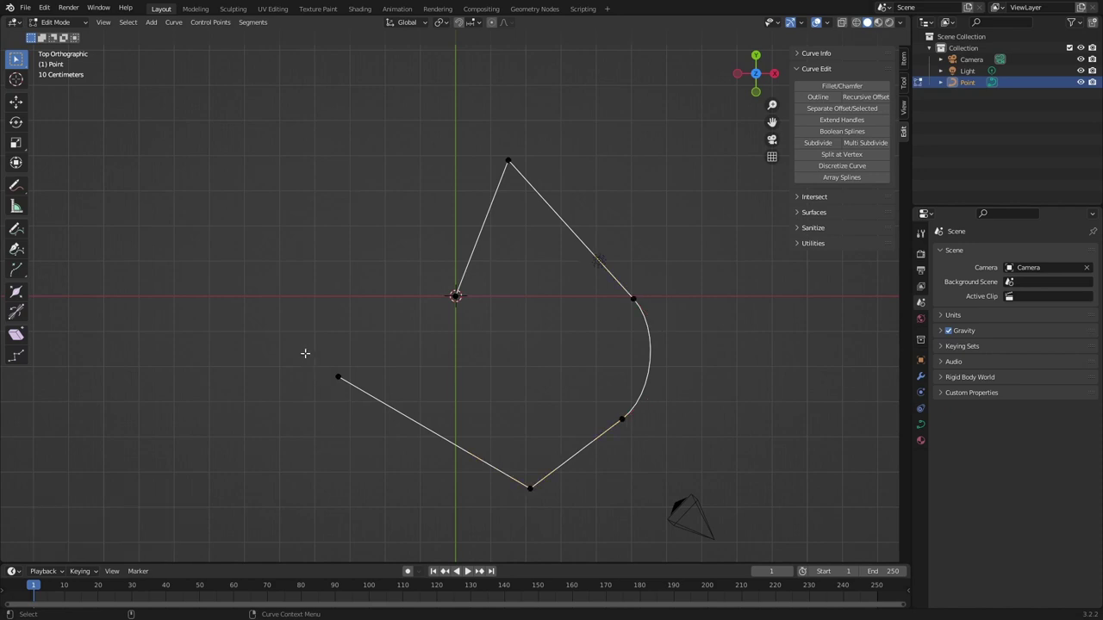
{"action": "left_click", "coordinate": [336, 399]}
{"action": "key", "text": "g"}
{"action": "left_click", "coordinate": [320, 420]}
Move the corner point at the origin up-left.
{"action": "left_click_drag", "start_coordinate": [408, 268], "coordinate": [455, 295]}
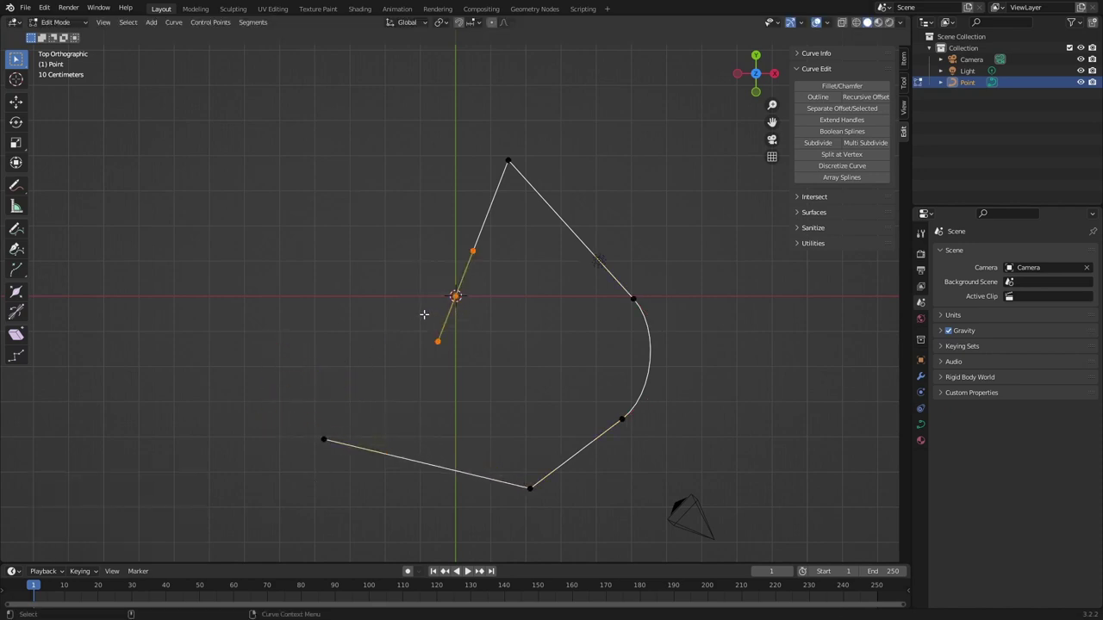
{"action": "key", "text": "g"}
{"action": "left_click", "coordinate": [340, 269]}
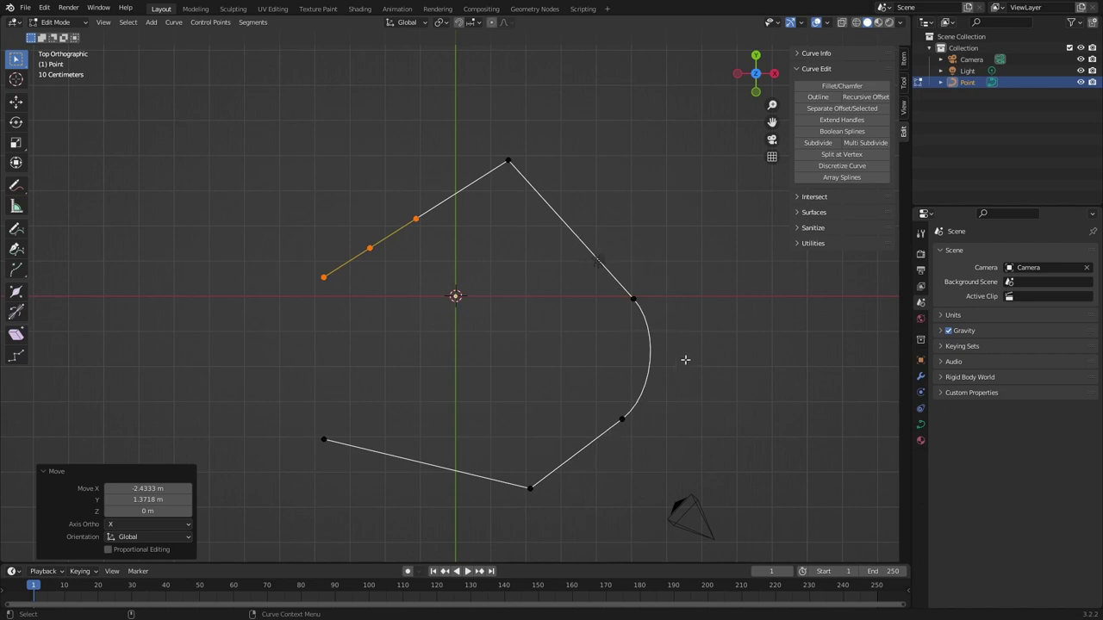
Lay measuring rulers along both straight edges beside the fillet, extending past the arc.
{"action": "left_click", "coordinate": [16, 205]}
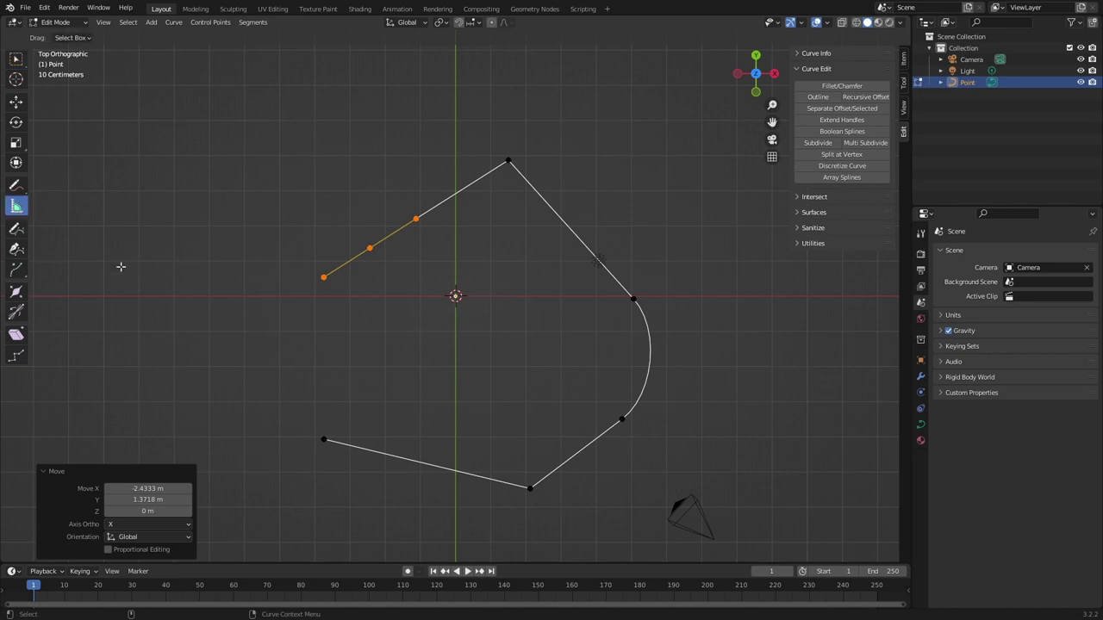
{"action": "left_click_drag", "start_coordinate": [516, 173], "coordinate": [696, 377]}
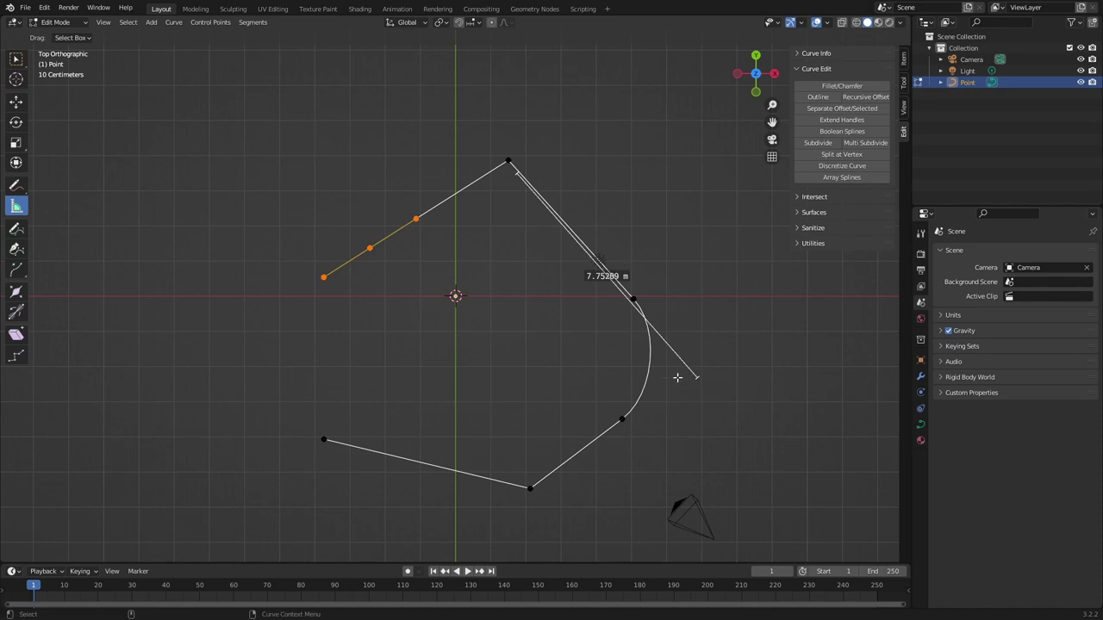
{"action": "left_click_drag", "start_coordinate": [532, 187], "coordinate": [520, 174]}
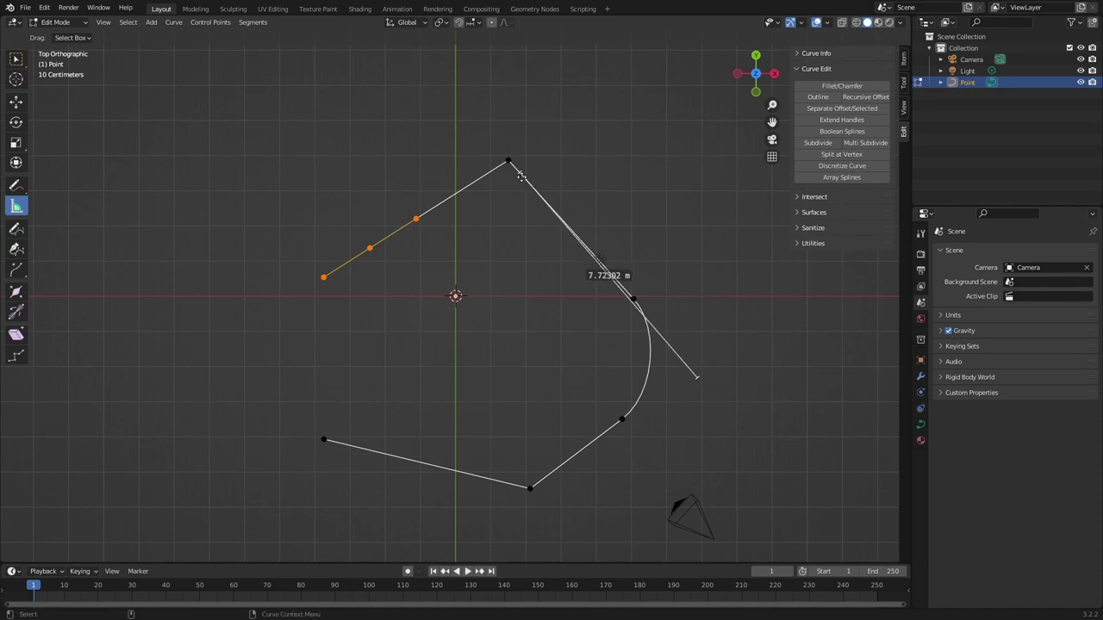
{"action": "left_click_drag", "start_coordinate": [693, 373], "coordinate": [727, 402]}
{"action": "left_click_drag", "start_coordinate": [552, 473], "coordinate": [758, 319]}
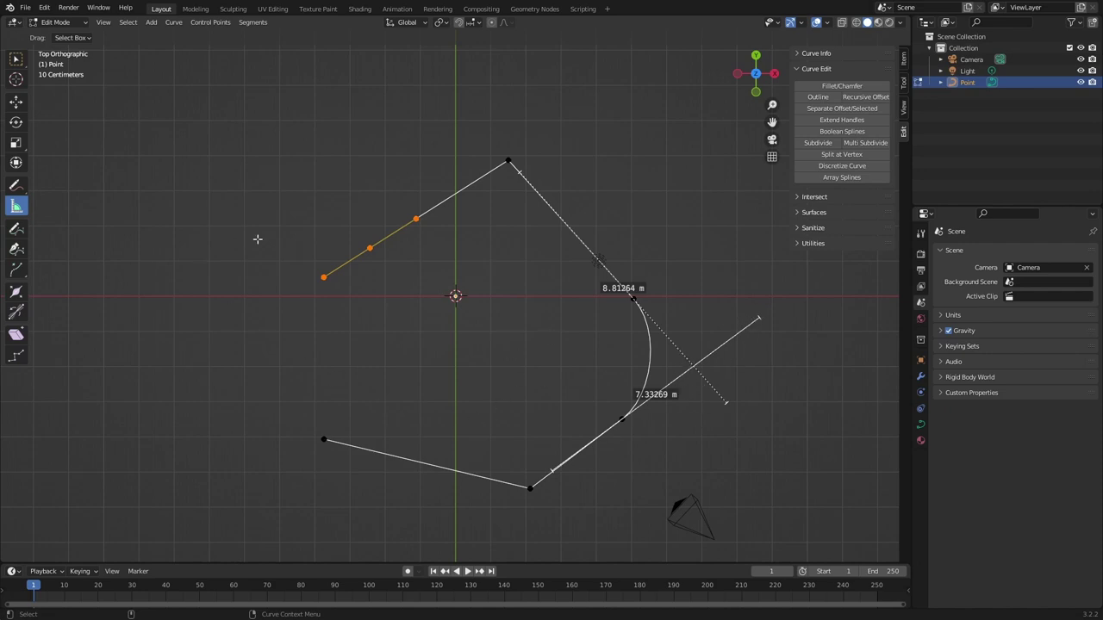
{"action": "left_click", "coordinate": [17, 81]}
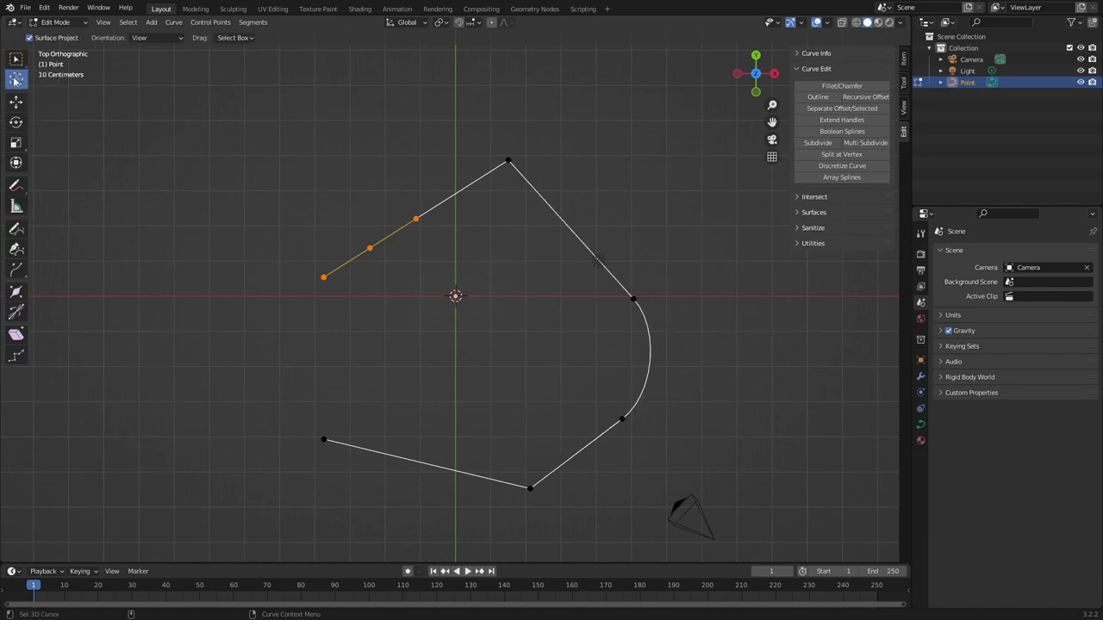
Make the RulerData annotation layer visible again in the View sidebar.
{"action": "left_click", "coordinate": [904, 108]}
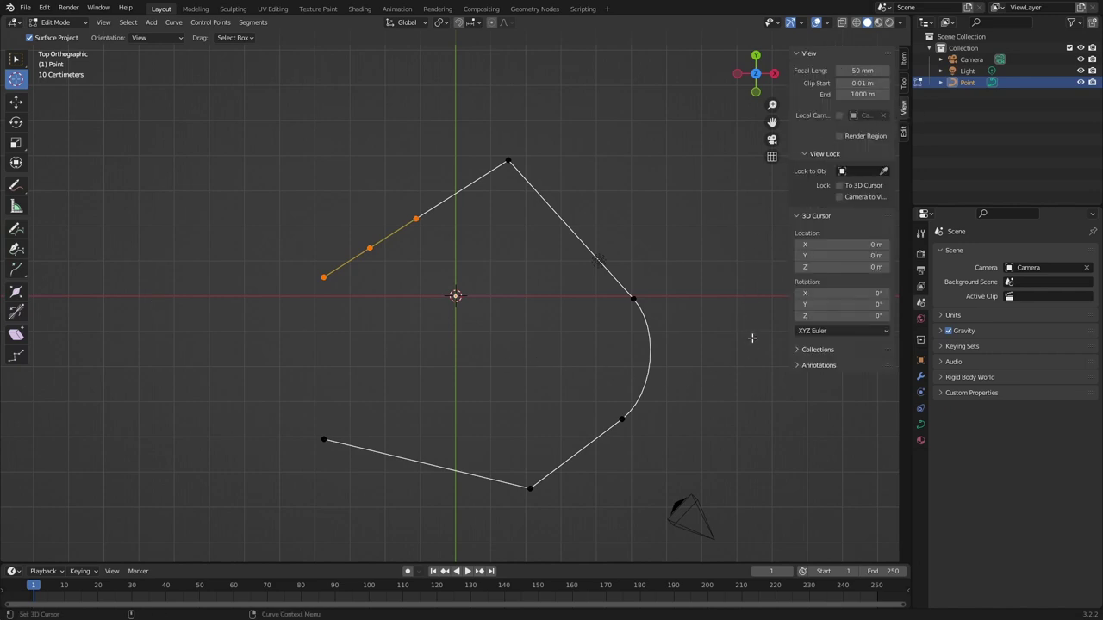
{"action": "left_click", "coordinate": [799, 365]}
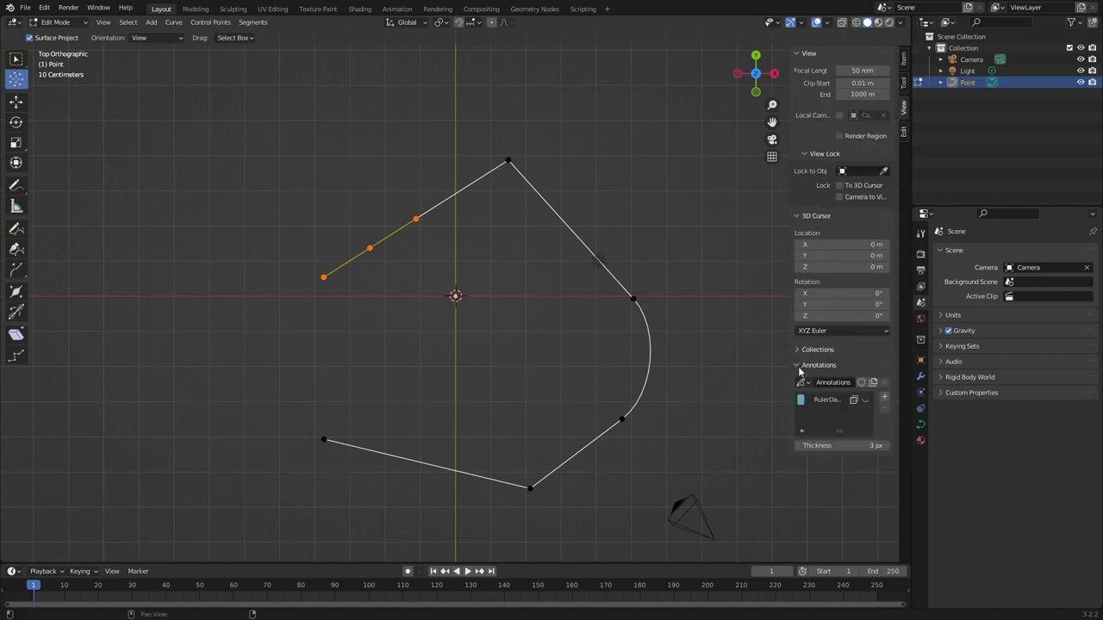
{"action": "left_click", "coordinate": [865, 400]}
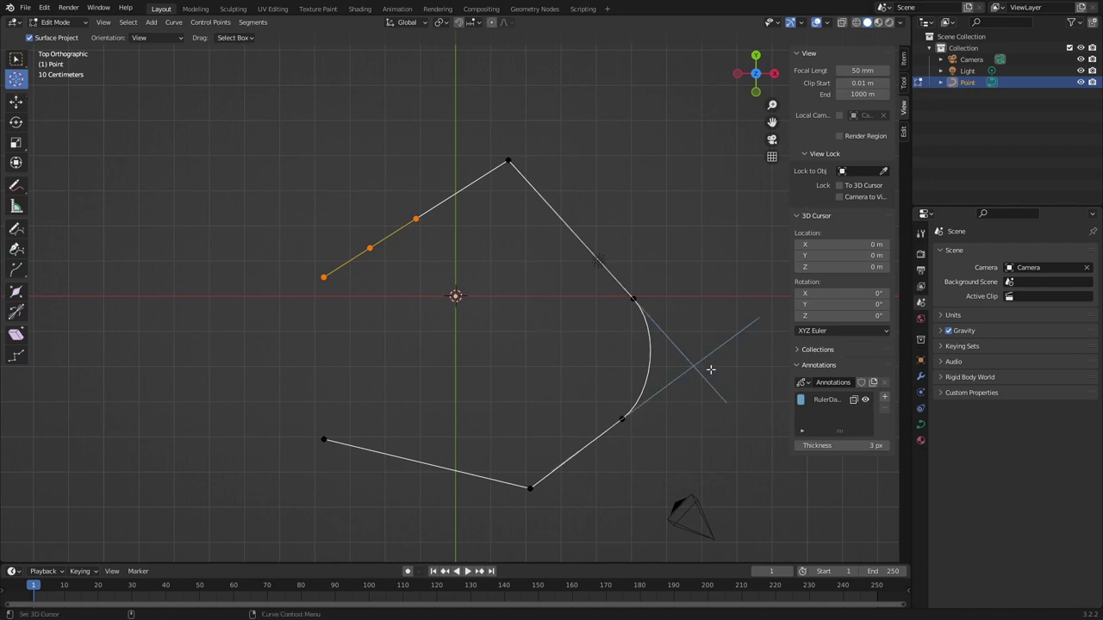
Place the 3D cursor at the rulers' crossing, X 6.77 m, Y -1.991 m.
{"action": "scroll", "coordinate": [708, 370], "scroll_direction": "up", "scroll_amount": 3}
{"action": "scroll", "coordinate": [689, 367], "scroll_direction": "up", "scroll_amount": 5}
{"action": "scroll", "coordinate": [661, 358], "scroll_direction": "up", "scroll_amount": 2}
{"action": "right_click", "coordinate": [664, 357], "text": "shift"}
{"action": "scroll", "coordinate": [660, 366], "scroll_direction": "down", "scroll_amount": 8}
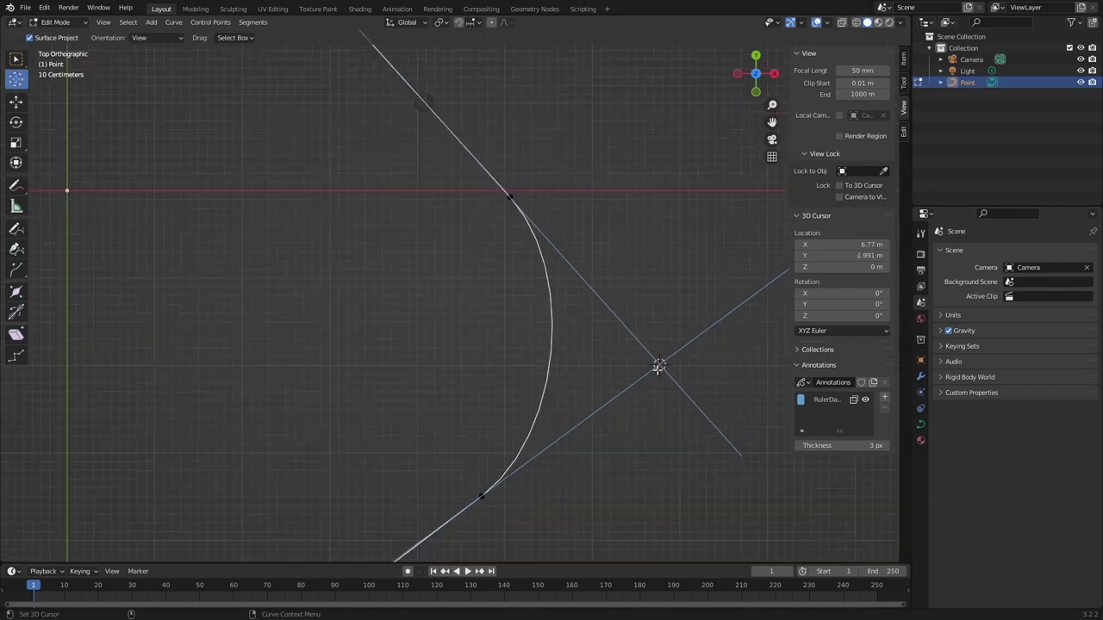
{"action": "scroll", "coordinate": [658, 372], "scroll_direction": "down", "scroll_amount": 2}
{"action": "scroll", "coordinate": [657, 371], "scroll_direction": "up", "scroll_amount": 3}
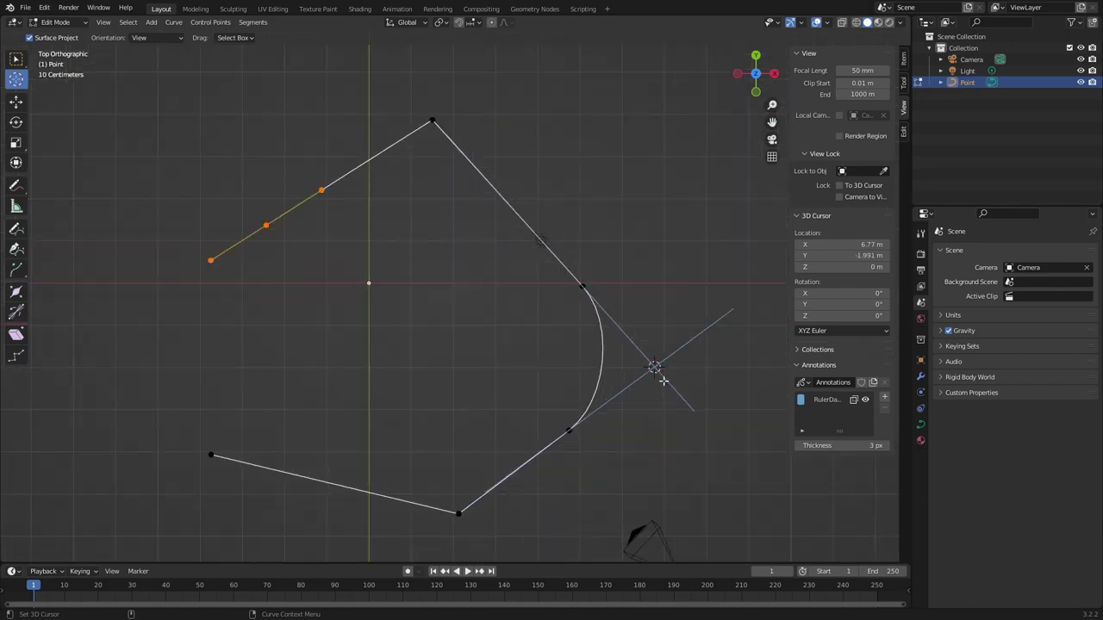
Box-select the fillet's two points and start scaling them with the 3D cursor as pivot.
{"action": "left_click", "coordinate": [15, 58]}
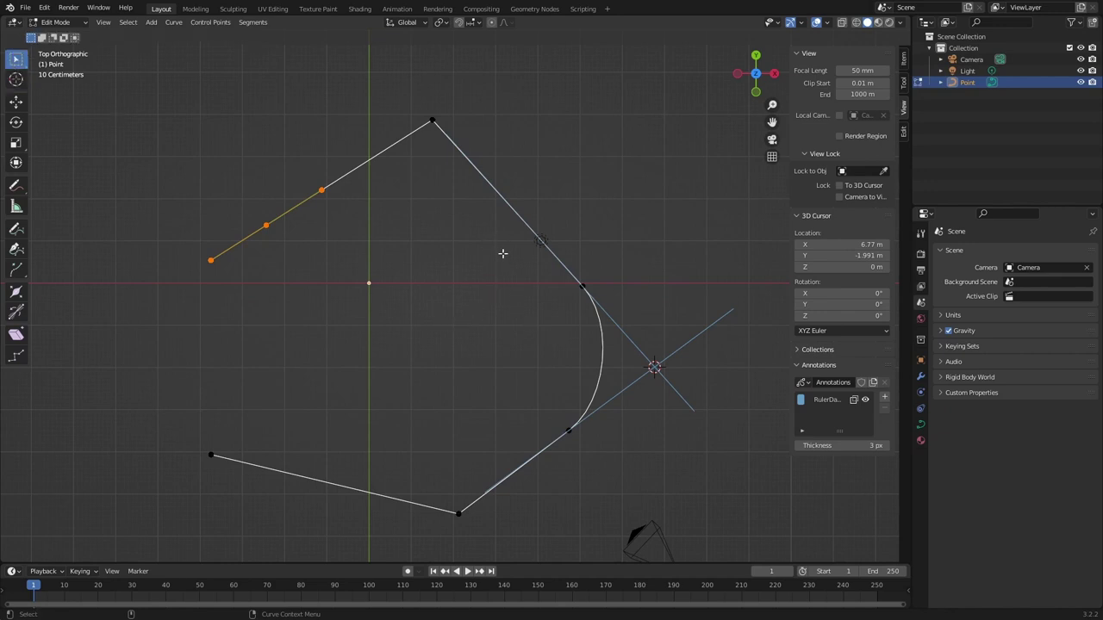
{"action": "left_click_drag", "start_coordinate": [516, 251], "coordinate": [651, 512]}
{"action": "left_click", "coordinate": [439, 24]}
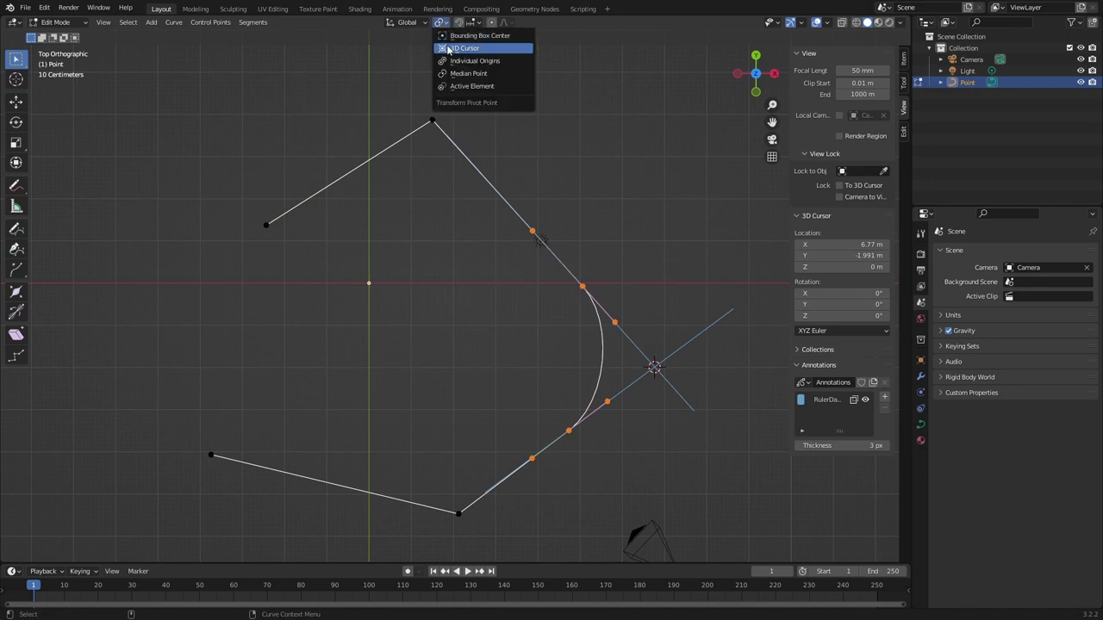
{"action": "left_click", "coordinate": [455, 49]}
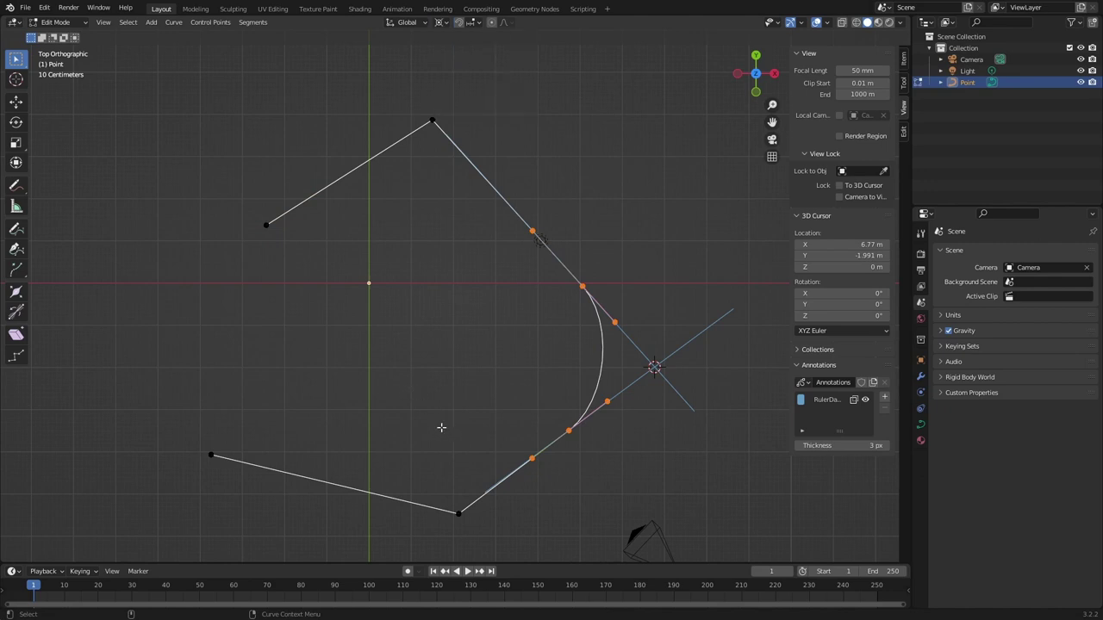
{"action": "key", "text": "s"}
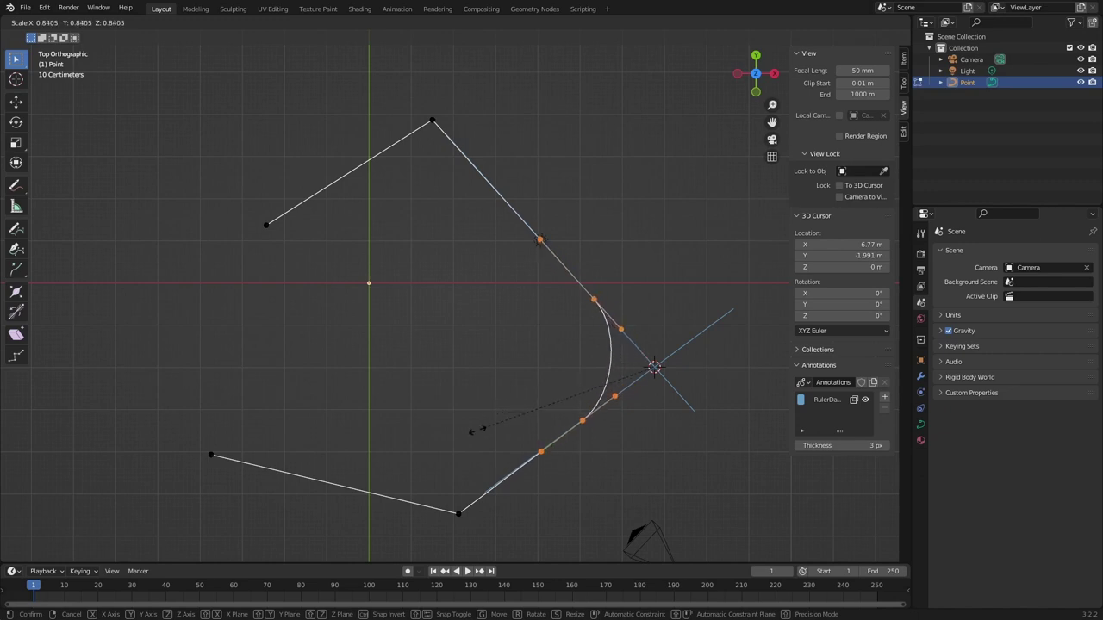
Set the fillet points' scale to 0 so they stack on the 3D cursor.
{"action": "left_click", "coordinate": [582, 391]}
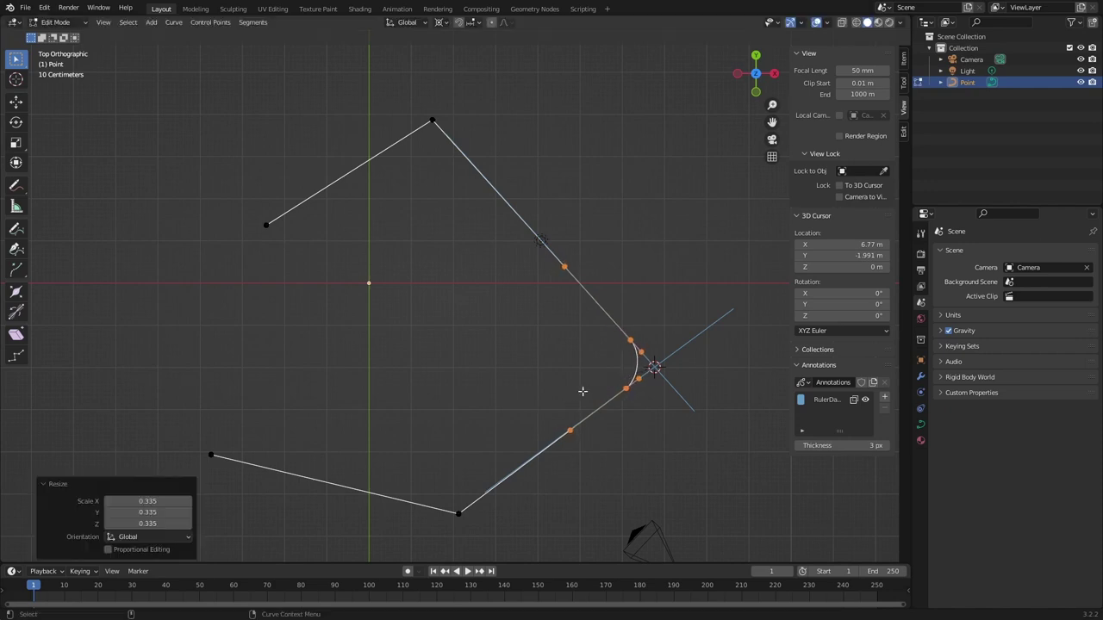
{"action": "left_click", "coordinate": [142, 501]}
{"action": "type", "text": "0"}
{"action": "key", "text": "Return"}
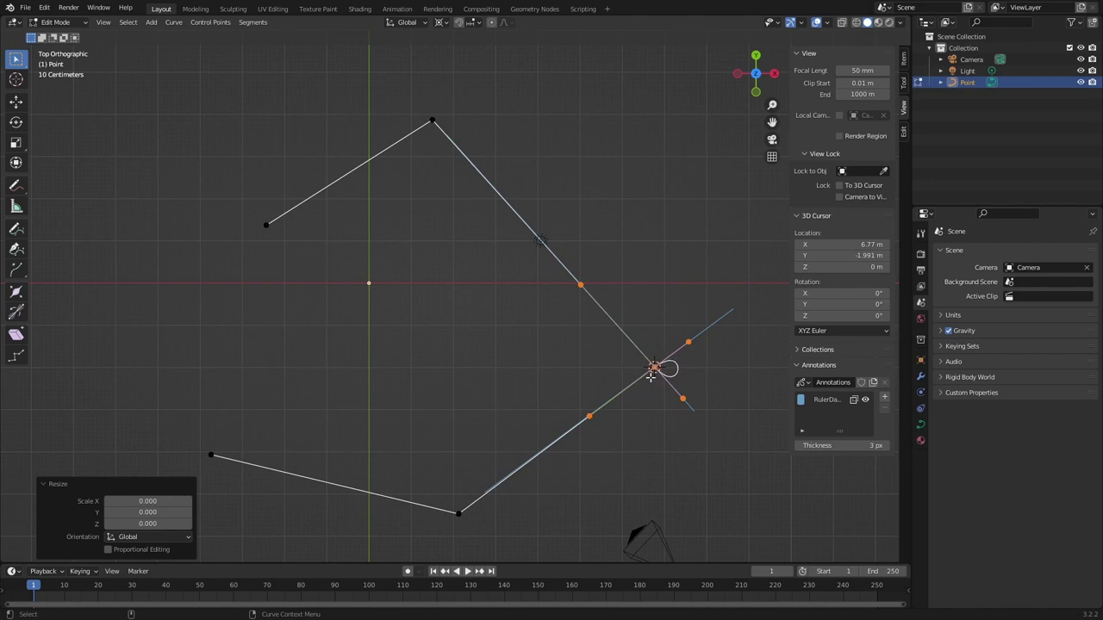
Merge the stacked corner points with Remove Doubles at distance 0.01.
{"action": "left_click", "coordinate": [903, 132]}
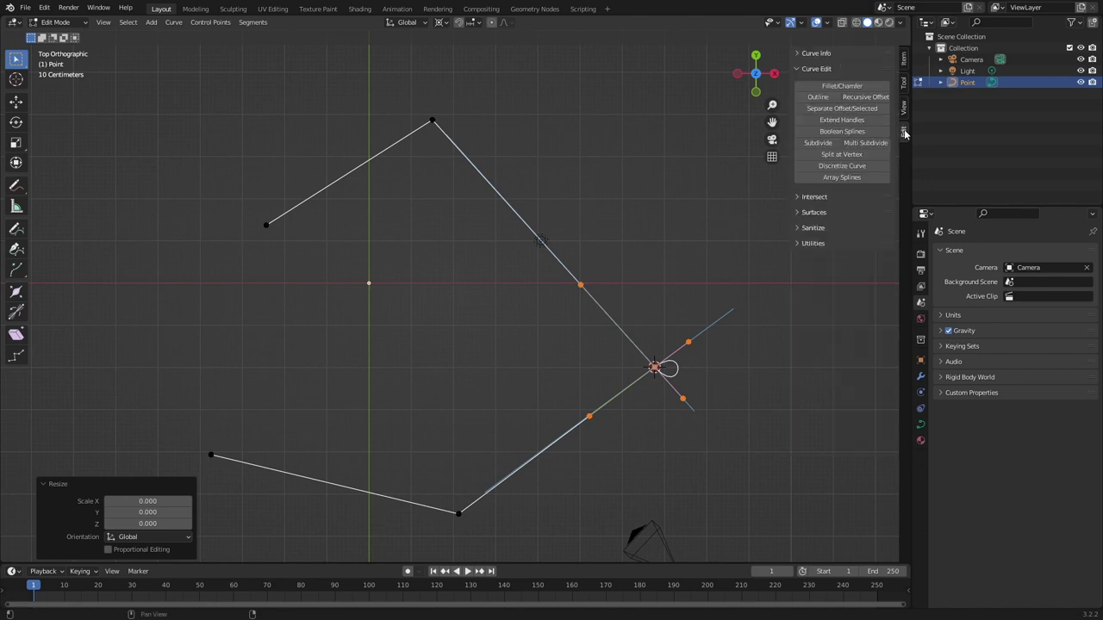
{"action": "left_click", "coordinate": [797, 229]}
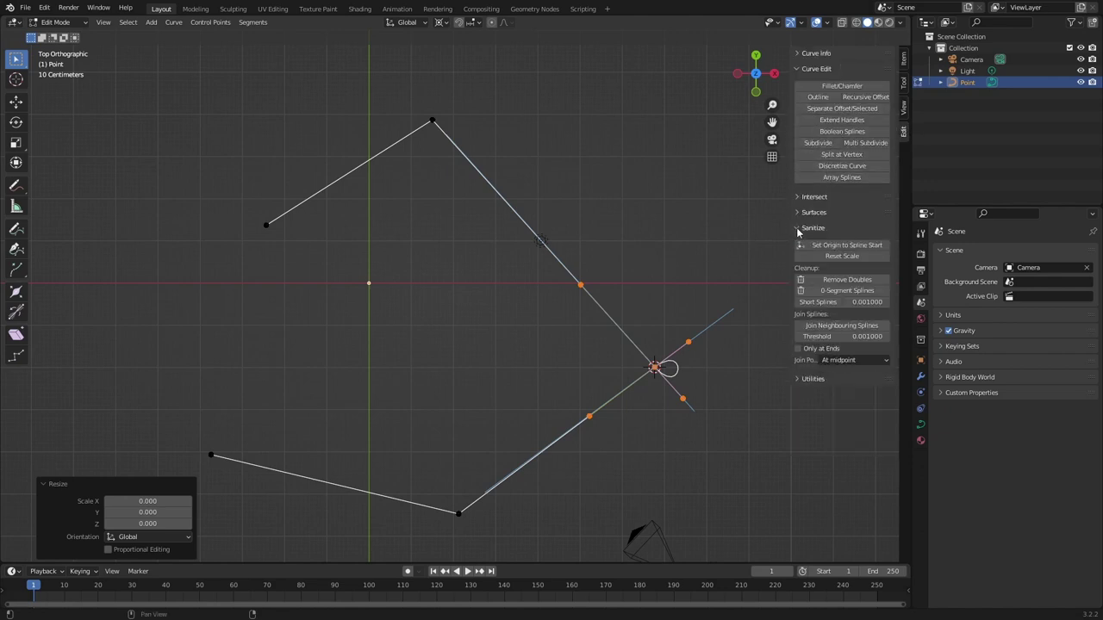
{"action": "left_click", "coordinate": [839, 281]}
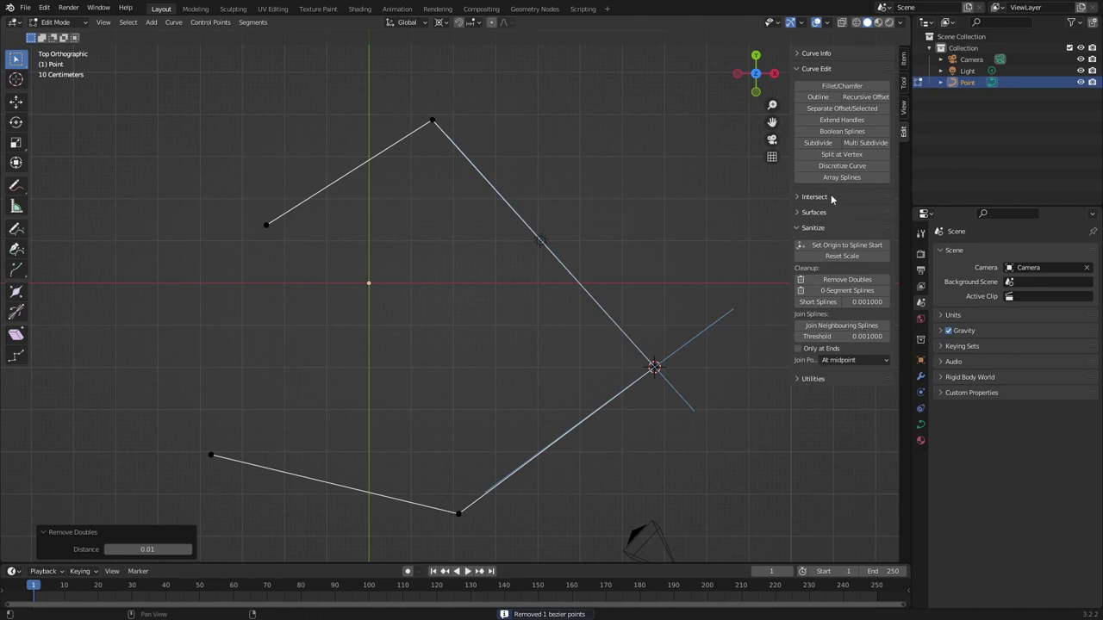
Hide the RulerData annotation layer and start moving the merged corner point.
{"action": "left_click", "coordinate": [903, 107]}
{"action": "left_click", "coordinate": [865, 399]}
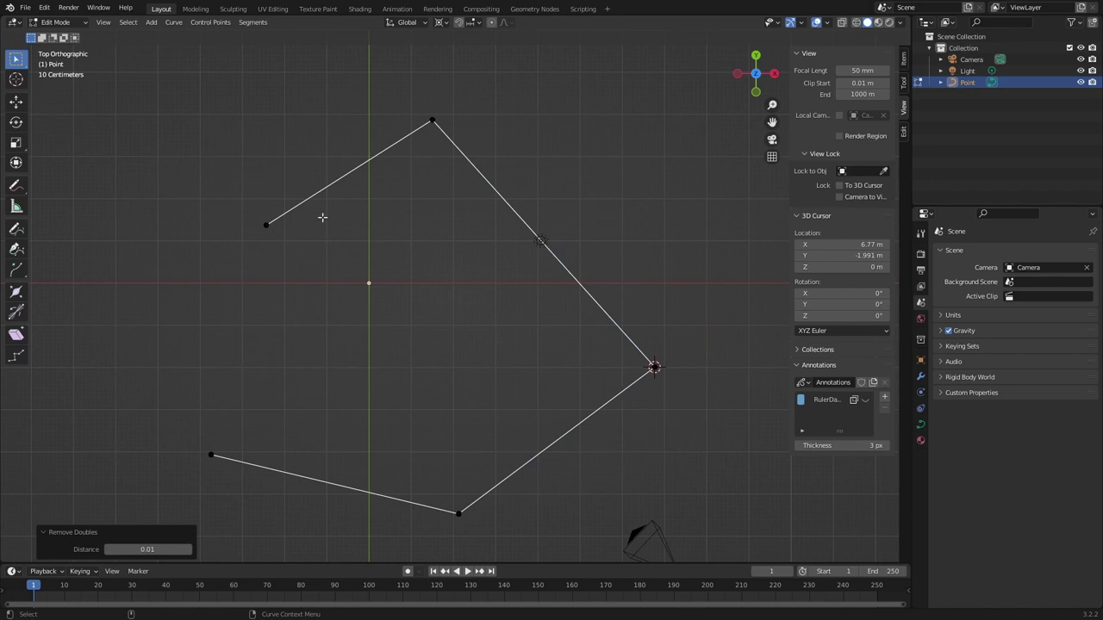
{"action": "left_click", "coordinate": [654, 366]}
{"action": "key", "text": "g"}
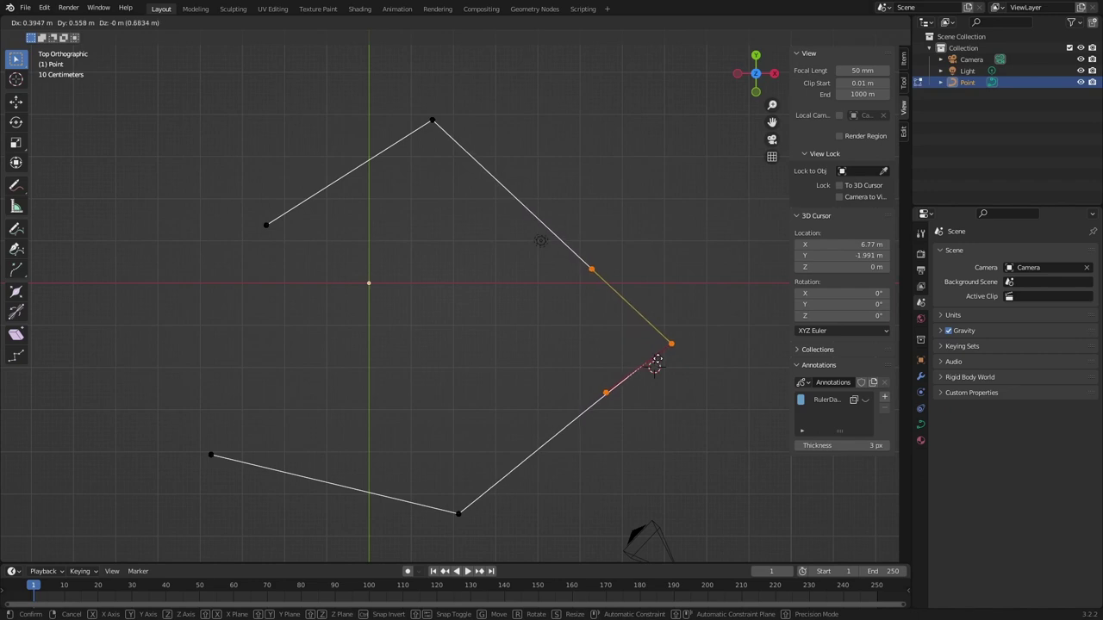
Cut the moved corner into a straight 2.5 m chamfer and place the 3D cursor just right of it.
{"action": "left_click", "coordinate": [668, 303]}
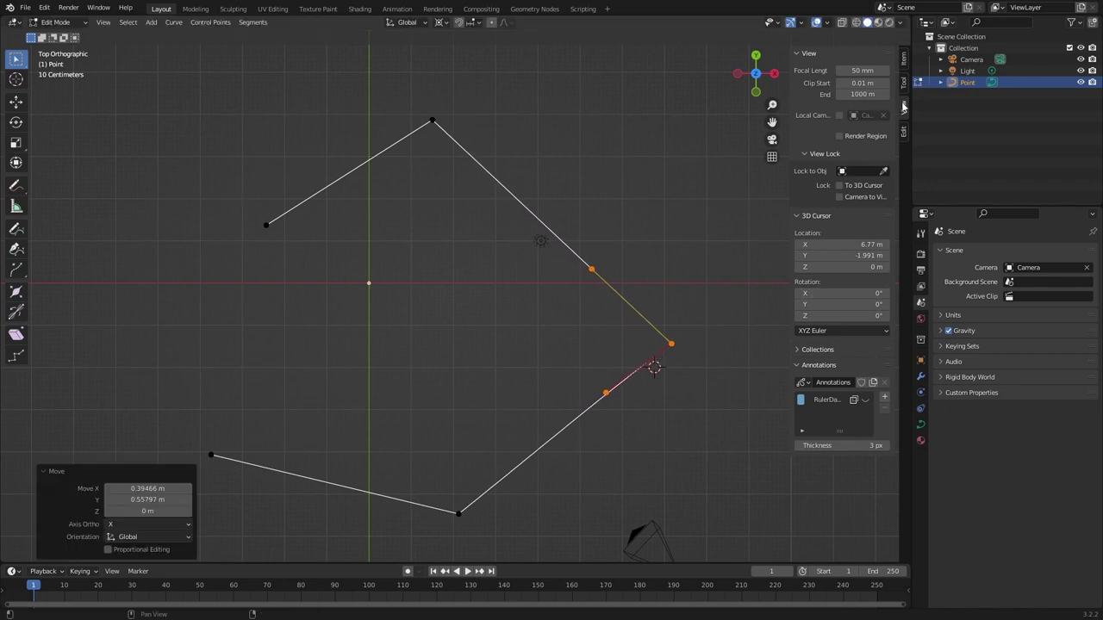
{"action": "left_click", "coordinate": [902, 131]}
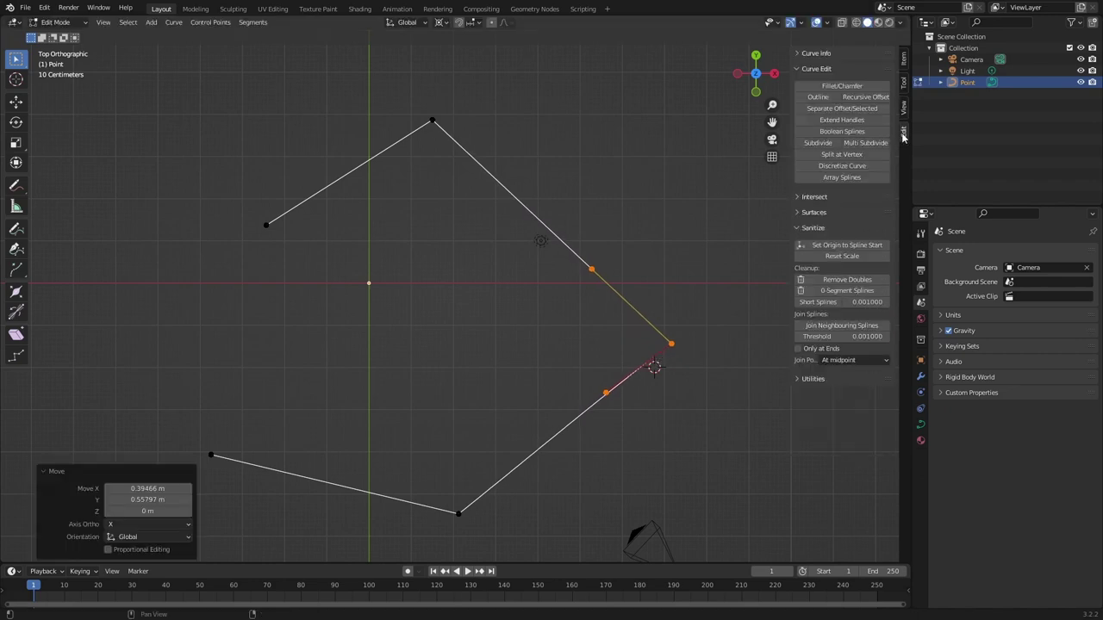
{"action": "left_click", "coordinate": [842, 86]}
{"action": "left_click", "coordinate": [120, 549]}
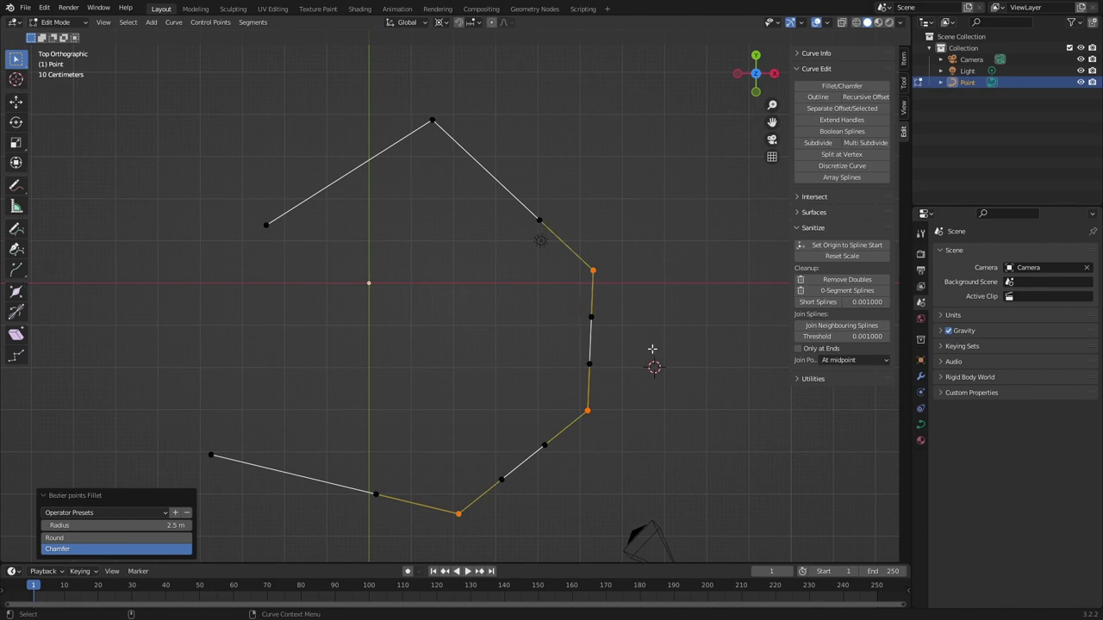
{"action": "left_click", "coordinate": [15, 79]}
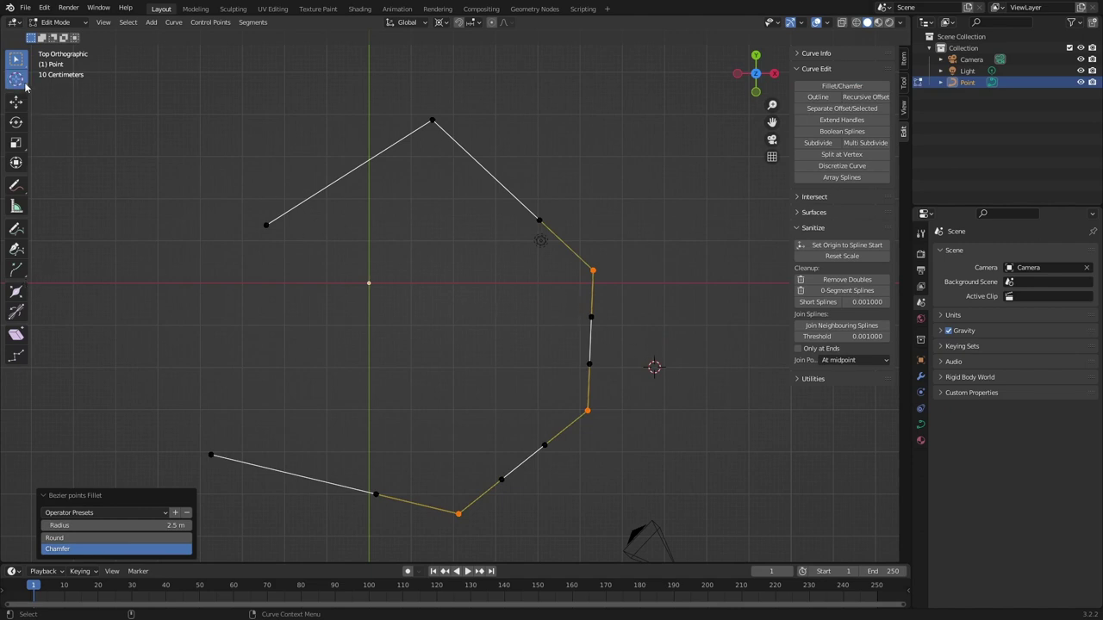
{"action": "left_click", "coordinate": [663, 345]}
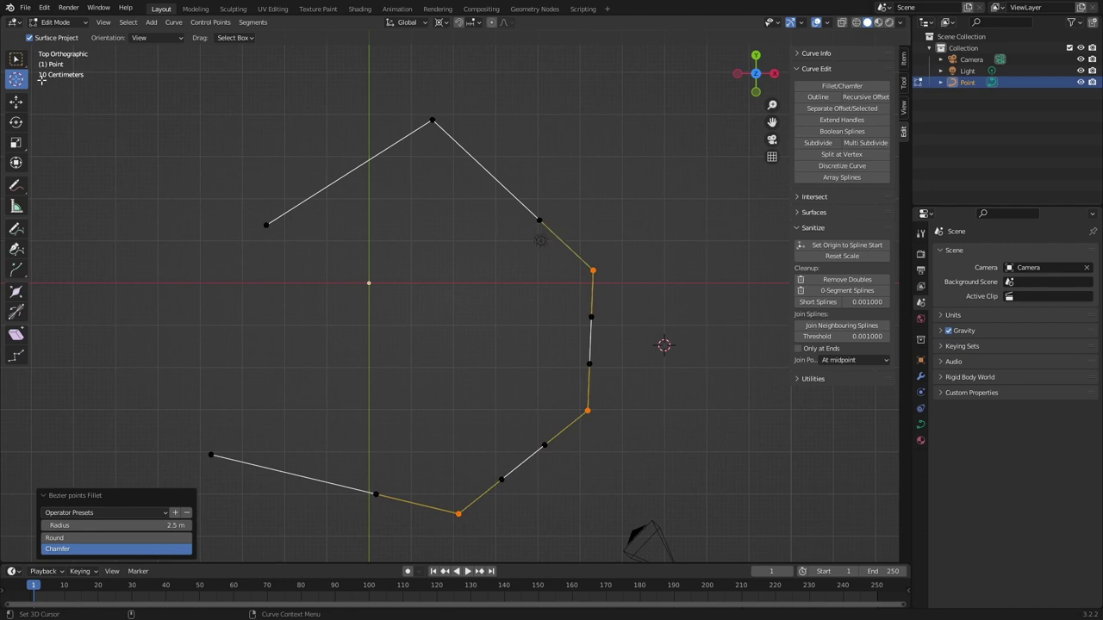
Box-select the chamfer points and scale them to 0 onto the 3D cursor.
{"action": "left_click", "coordinate": [15, 58]}
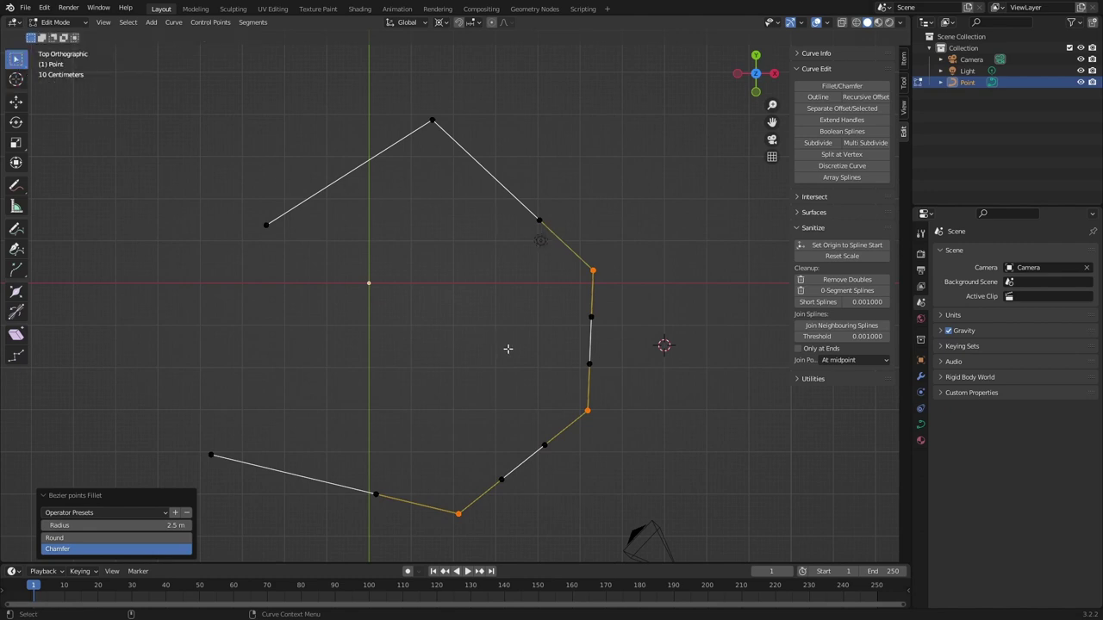
{"action": "key", "text": "s"}
{"action": "left_click", "coordinate": [556, 405]}
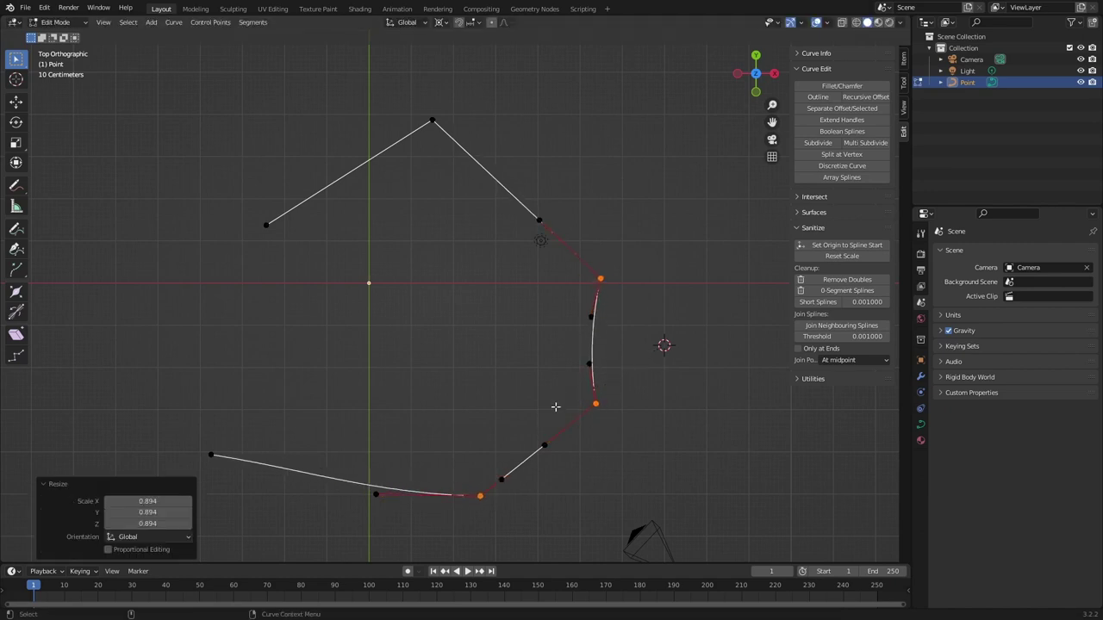
{"action": "key", "text": "ctrl+z"}
{"action": "left_click_drag", "start_coordinate": [505, 181], "coordinate": [639, 497]}
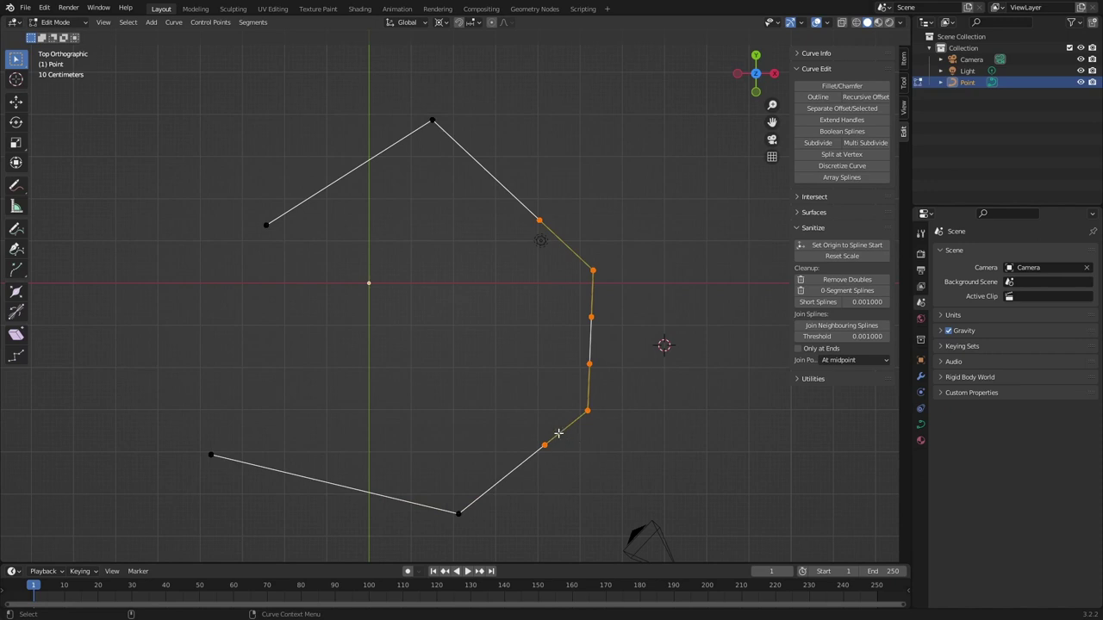
{"action": "key", "text": "s"}
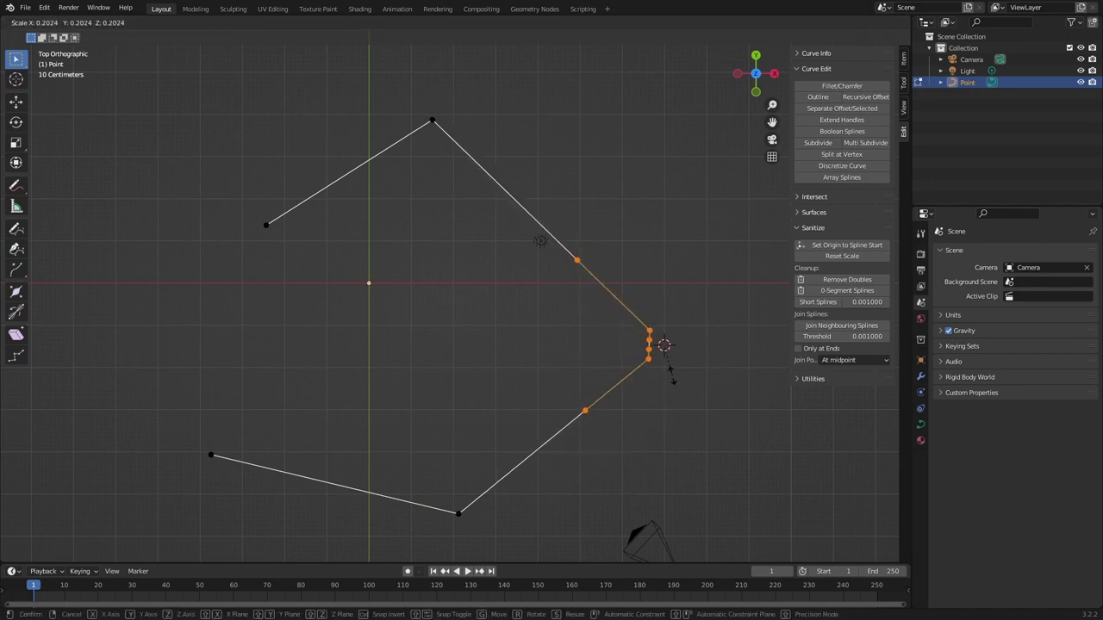
{"action": "left_click", "coordinate": [672, 371]}
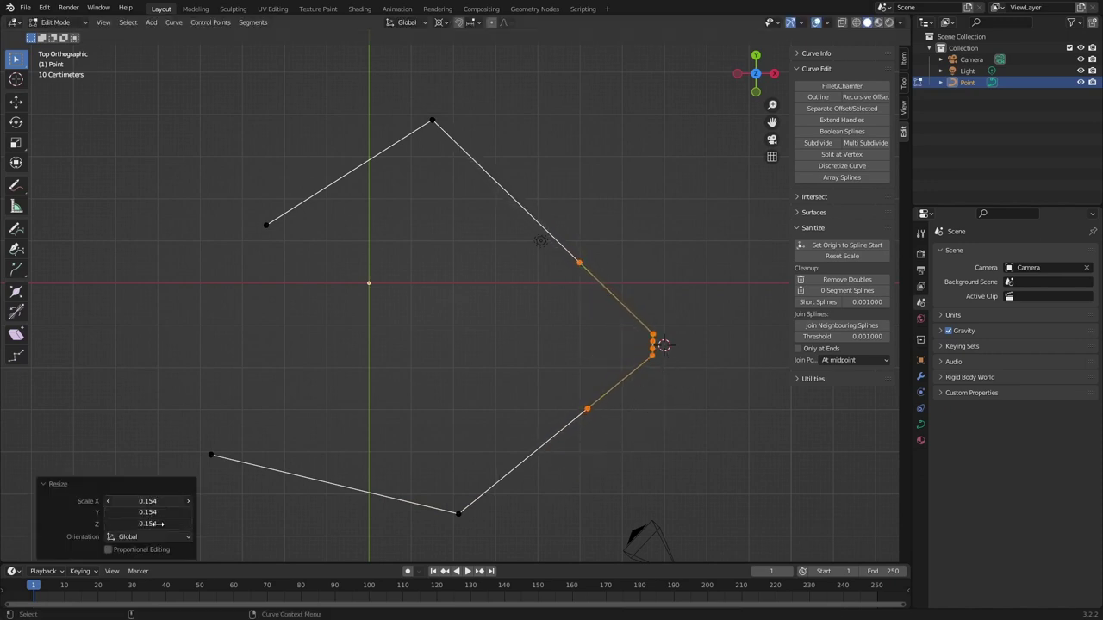
{"action": "left_click_drag", "start_coordinate": [156, 524], "coordinate": [158, 529]}
{"action": "type", "text": "0"}
{"action": "key", "text": "Return"}
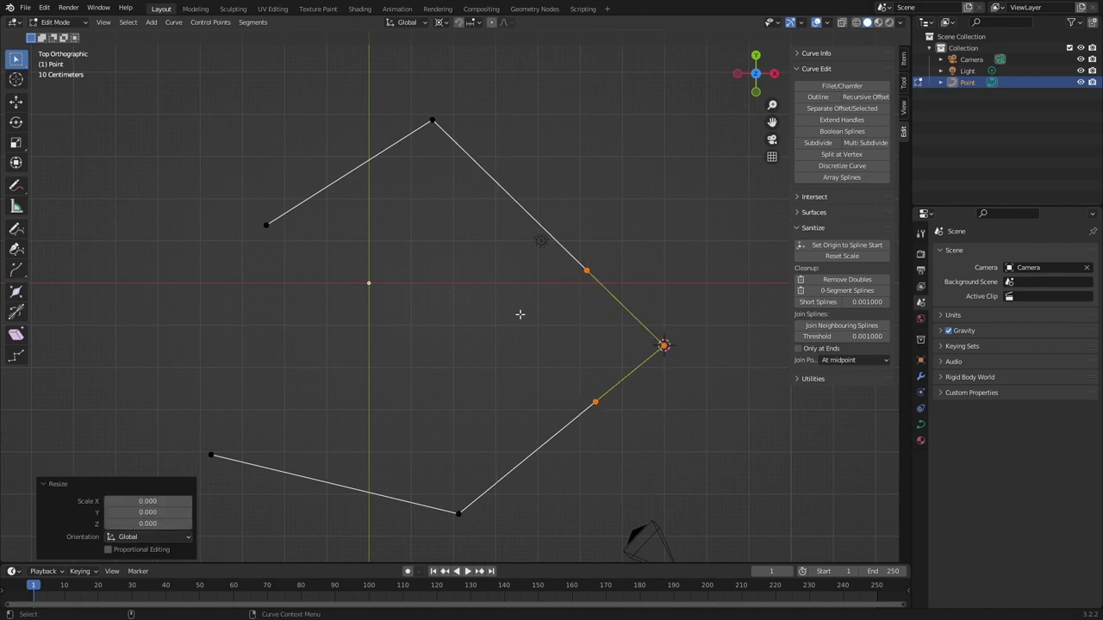
Select the stacked corner vertices, undoing an accidental handle drag.
{"action": "left_click", "coordinate": [651, 346]}
{"action": "left_click", "coordinate": [663, 345]}
{"action": "left_click", "coordinate": [665, 349]}
{"action": "left_click_drag", "start_coordinate": [663, 347], "coordinate": [660, 408]}
{"action": "key", "text": "ctrl+z"}
Merge the stacked corner points with Remove Doubles at 0.01, then nudge the corner by -0.013609 m in X and Y.
{"action": "left_click_drag", "start_coordinate": [636, 300], "coordinate": [680, 384]}
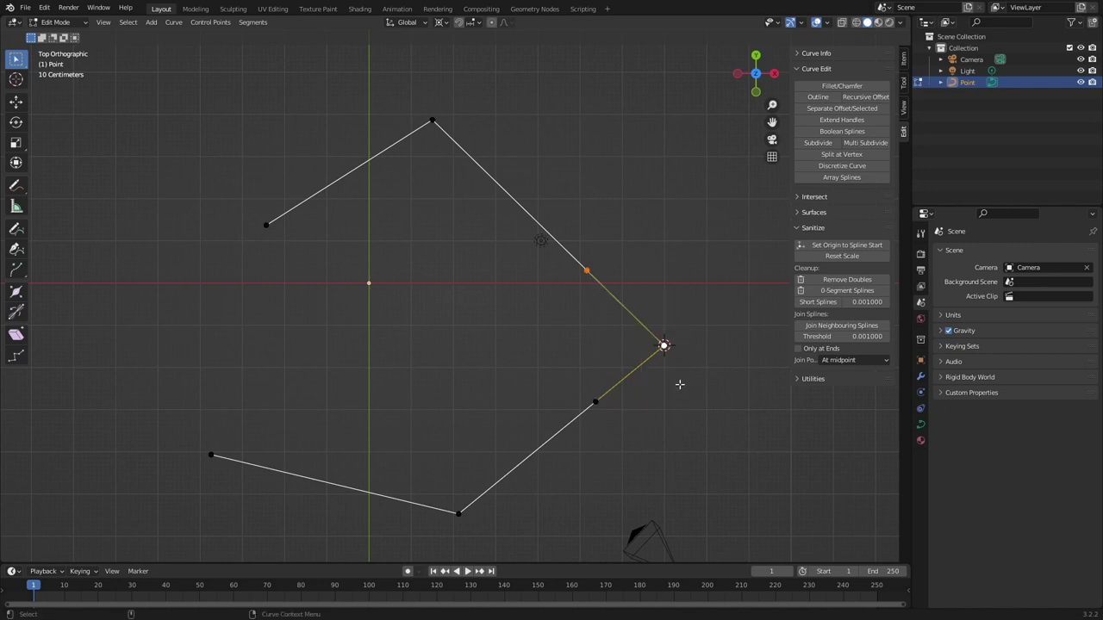
{"action": "left_click", "coordinate": [833, 285]}
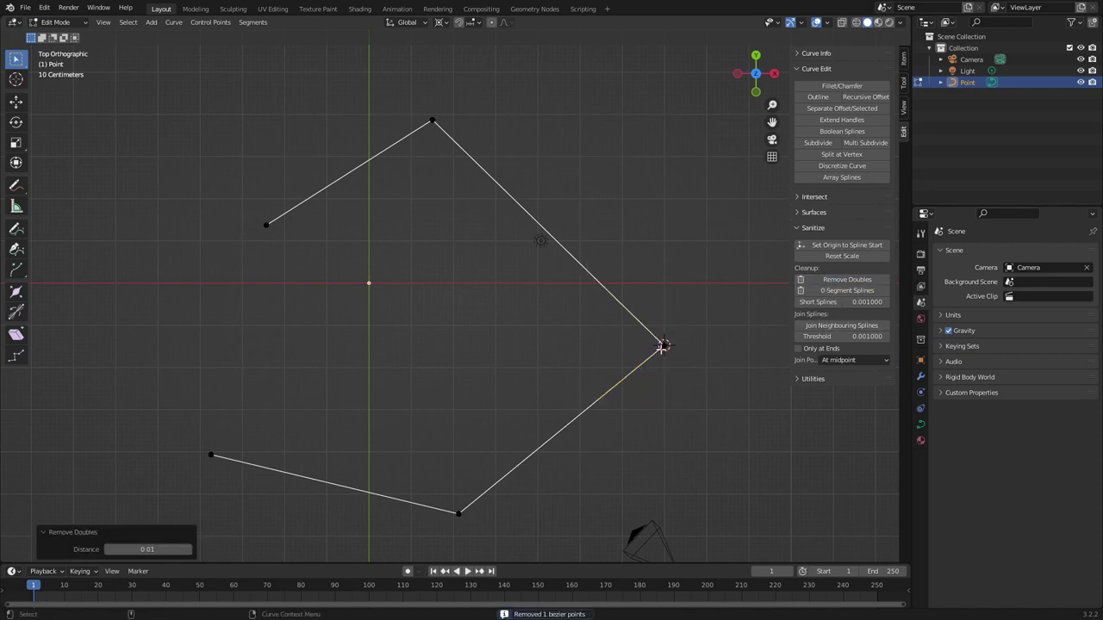
{"action": "left_click", "coordinate": [663, 346]}
{"action": "key", "text": "g"}
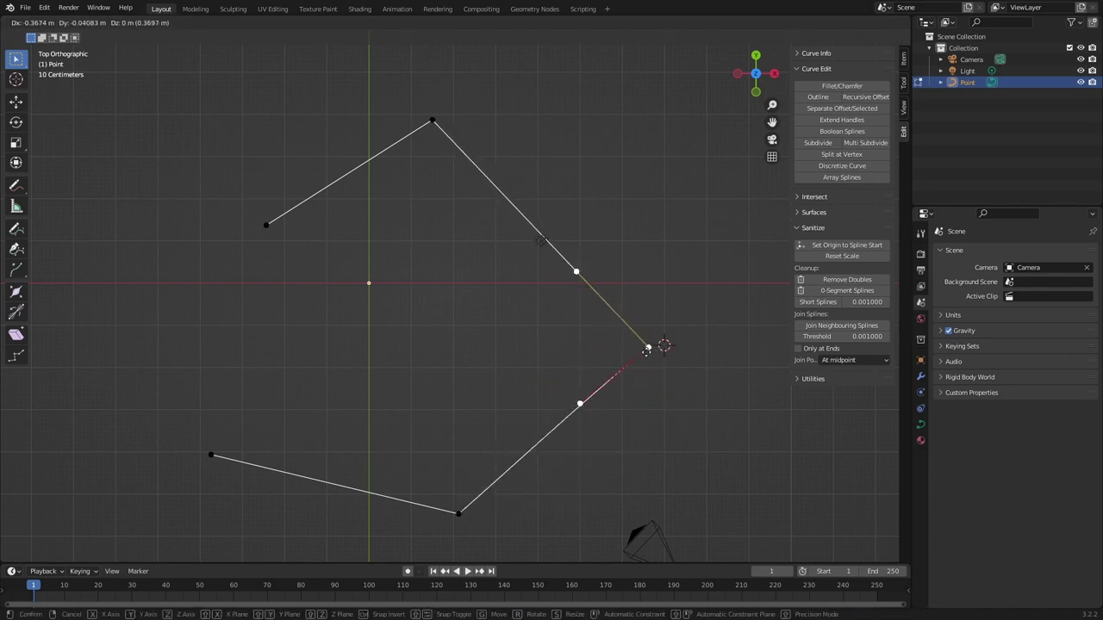
{"action": "left_click", "coordinate": [662, 347]}
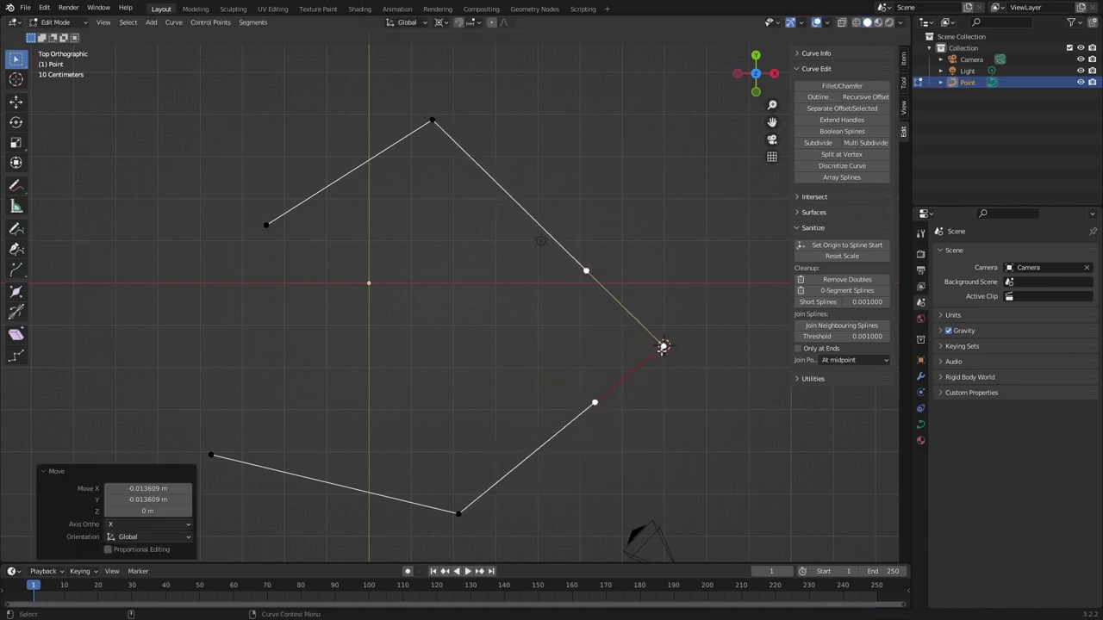